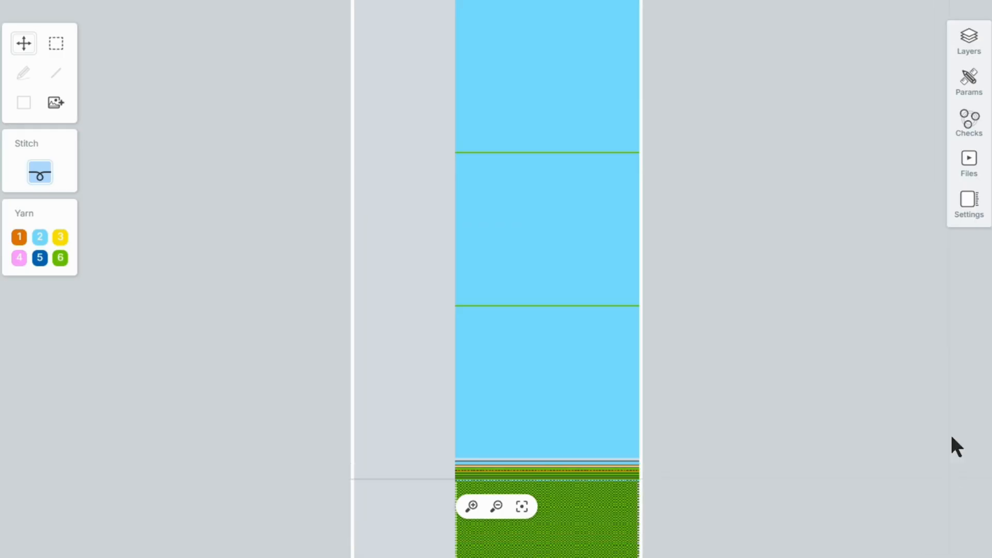
Step: Create a new design and show its list of layers
left_click(983, 50)
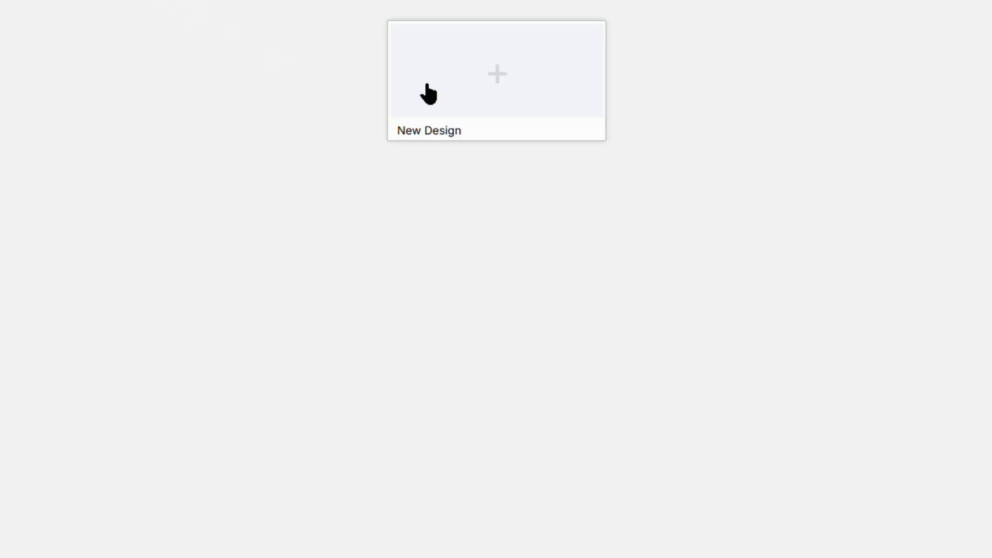
left_click(480, 91)
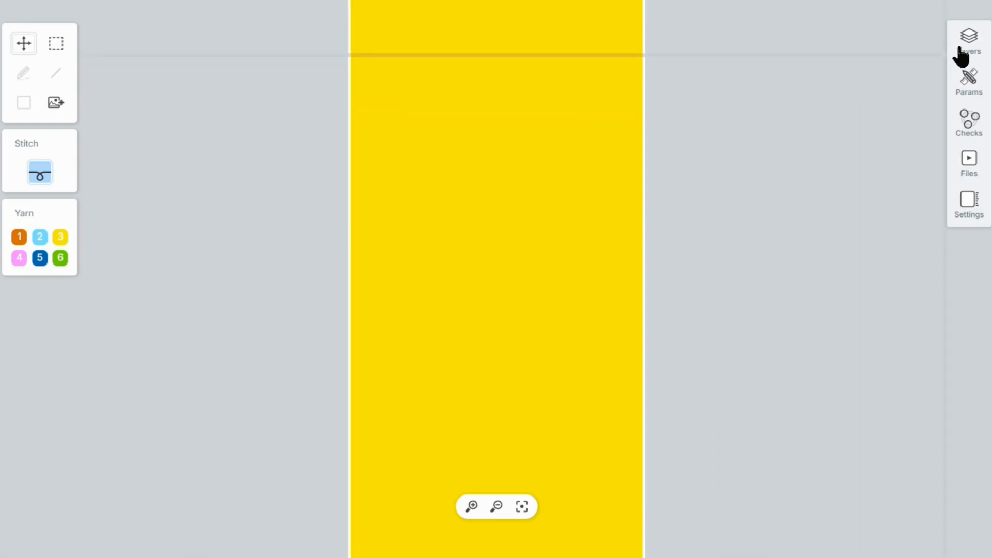
left_click(975, 48)
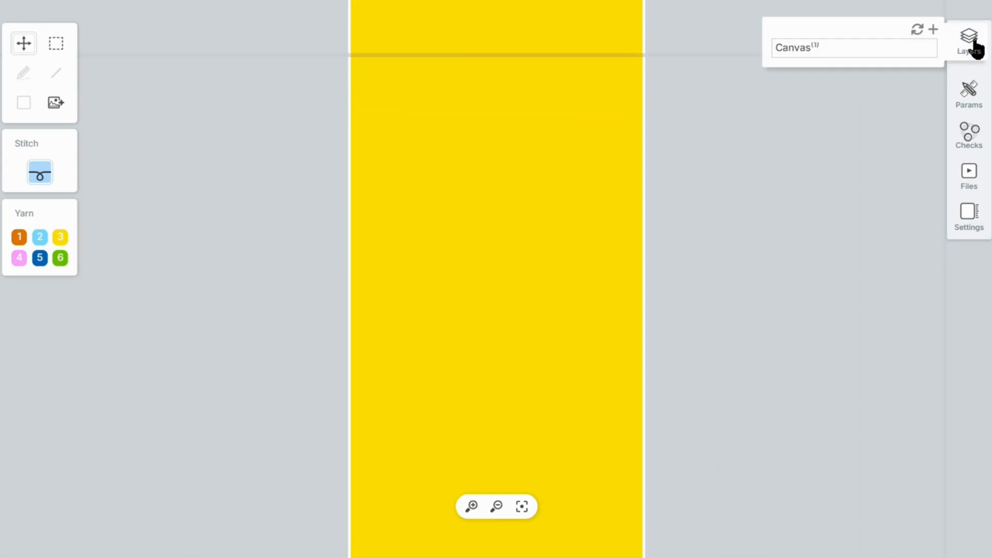
Step: Look over the available layer commands and add a Free edit layer above the canvas
left_click(933, 31)
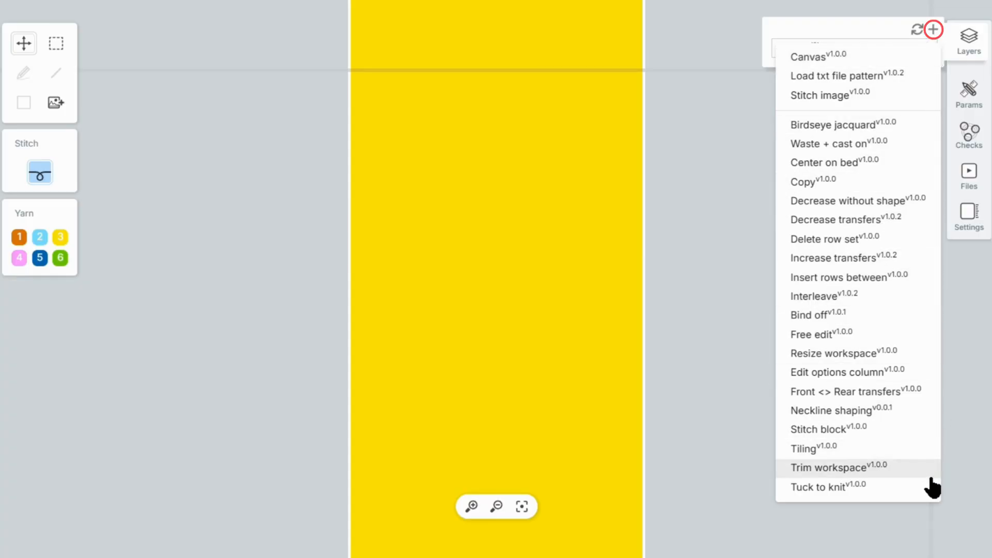
left_click(933, 31)
mouse_move(896, 51)
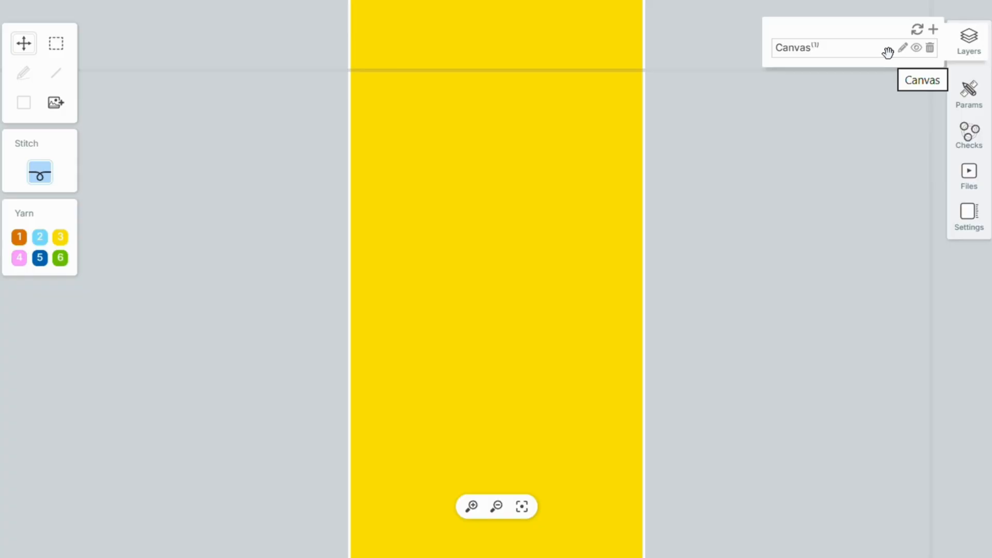
left_click(933, 30)
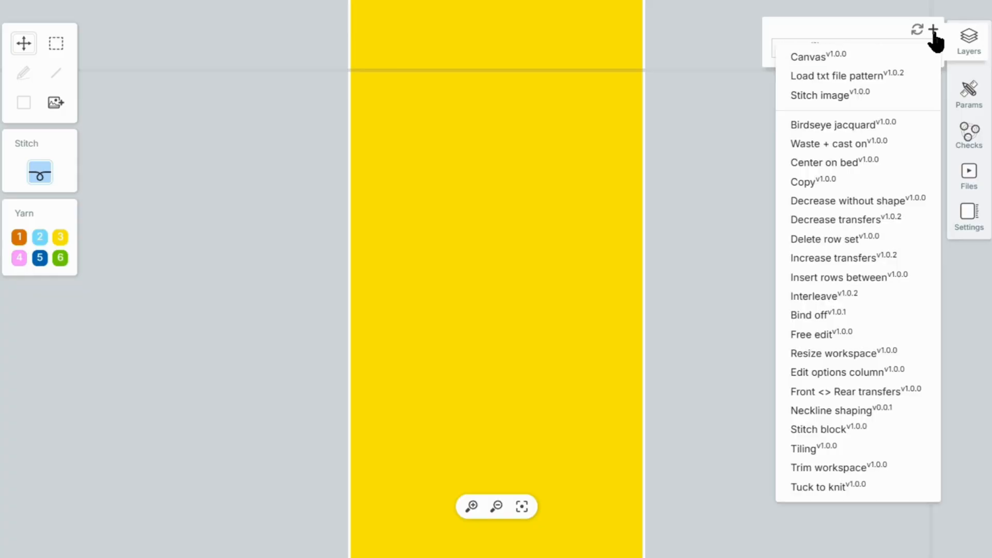
left_click(886, 336)
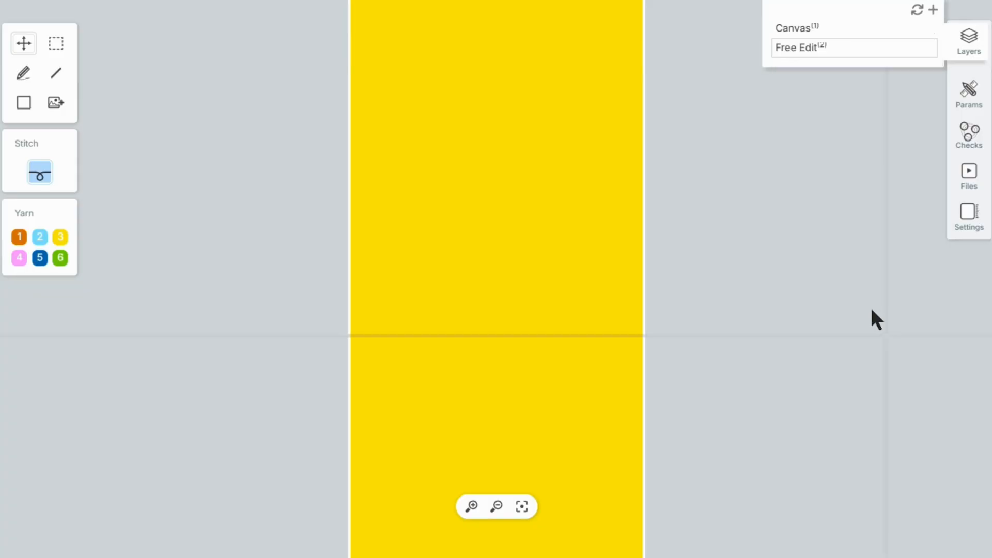
Step: Draw a line of rear knit stitches along row 100 from needle 4 to needle 17 on the Free edit layer
scroll(443, 203, "up", 5)
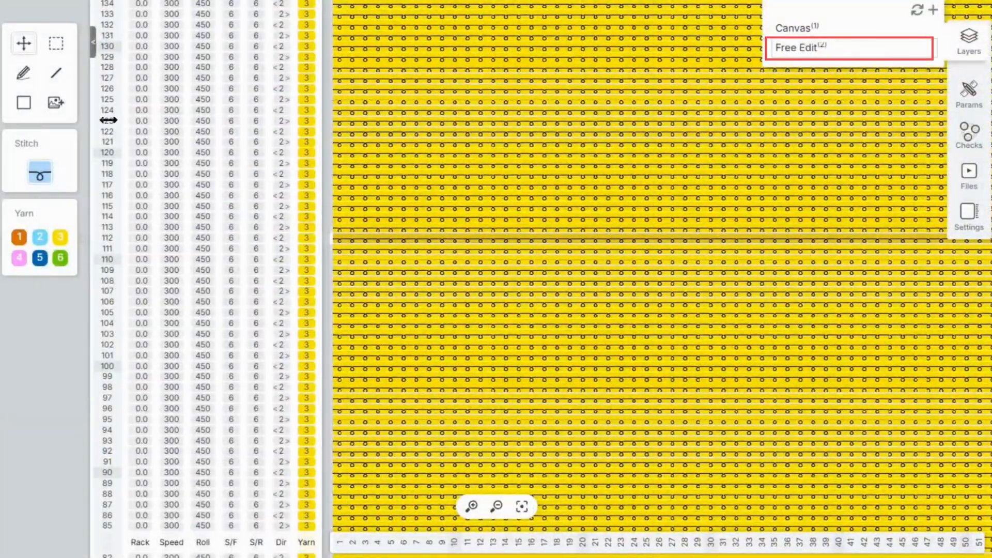
left_click(55, 73)
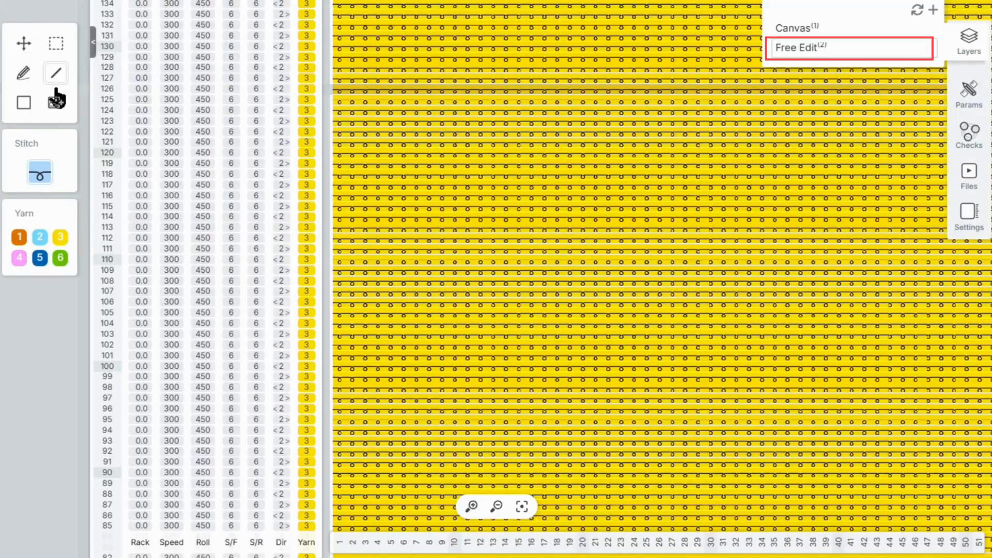
left_click(41, 174)
left_click(157, 107)
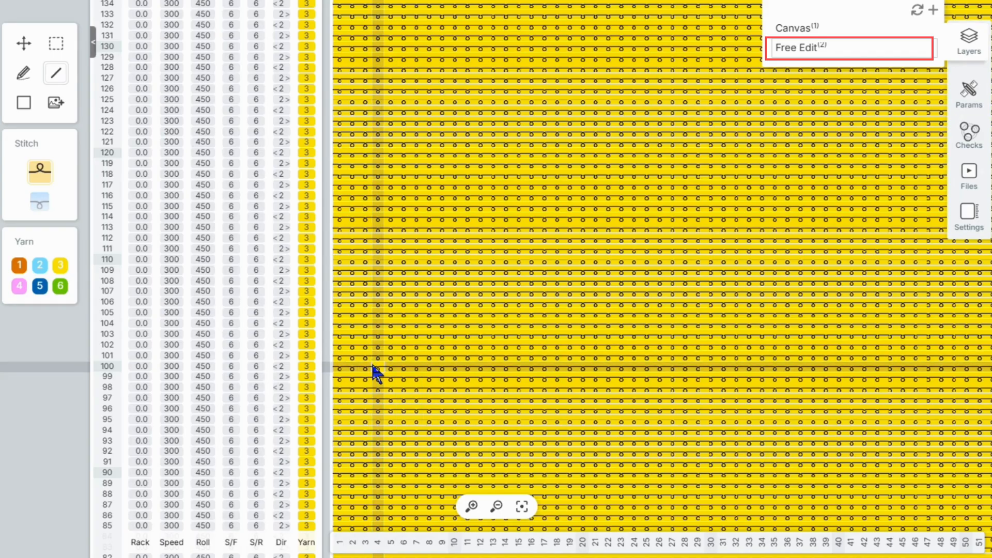
left_click_drag(372, 366, 545, 371)
scroll(707, 421, "up", 3)
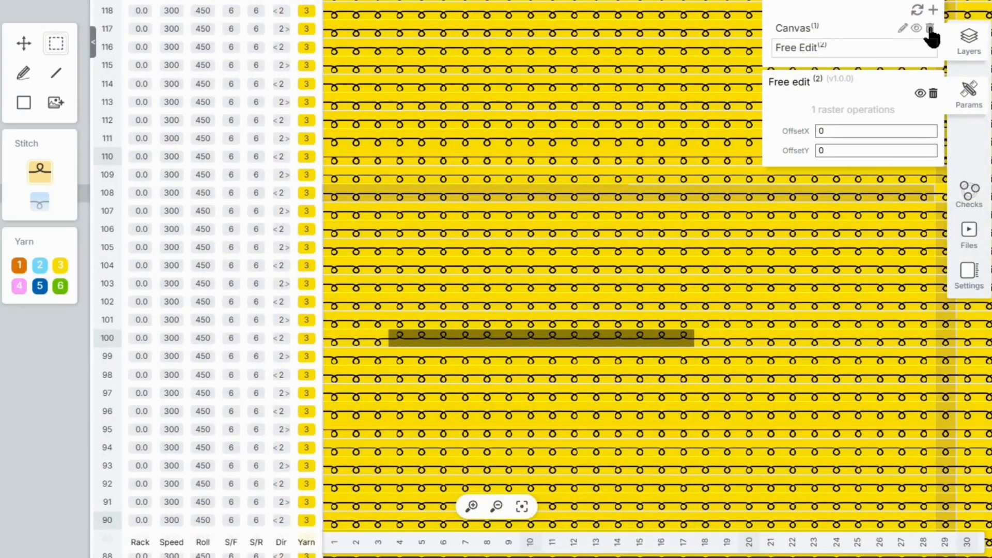
Step: Add a Front <> Rear transfers layer covering the selection from (4,99) to (17,101), with the mode BETWEEN ROWS
scroll(785, 240, "down", 1)
left_click(933, 10)
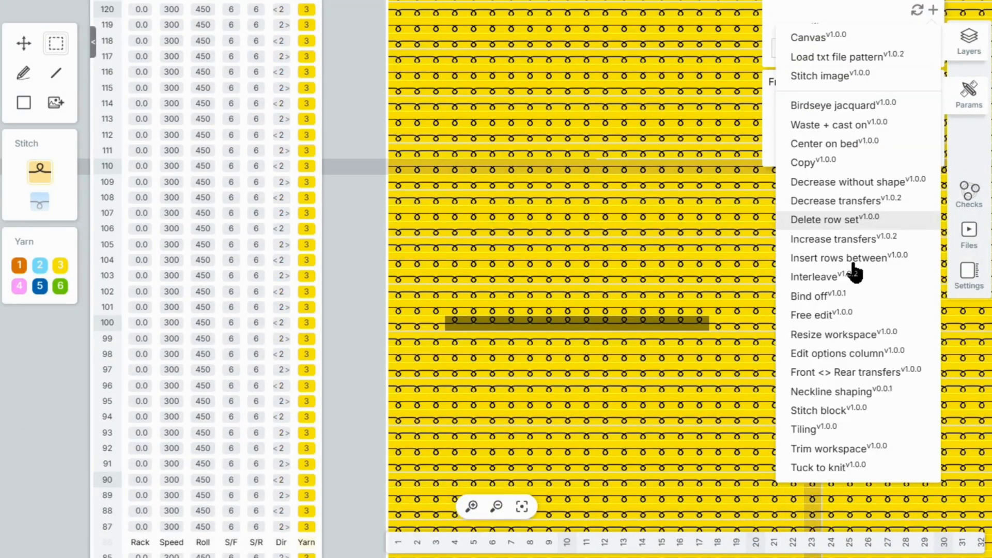
left_click(842, 372)
left_click(896, 203)
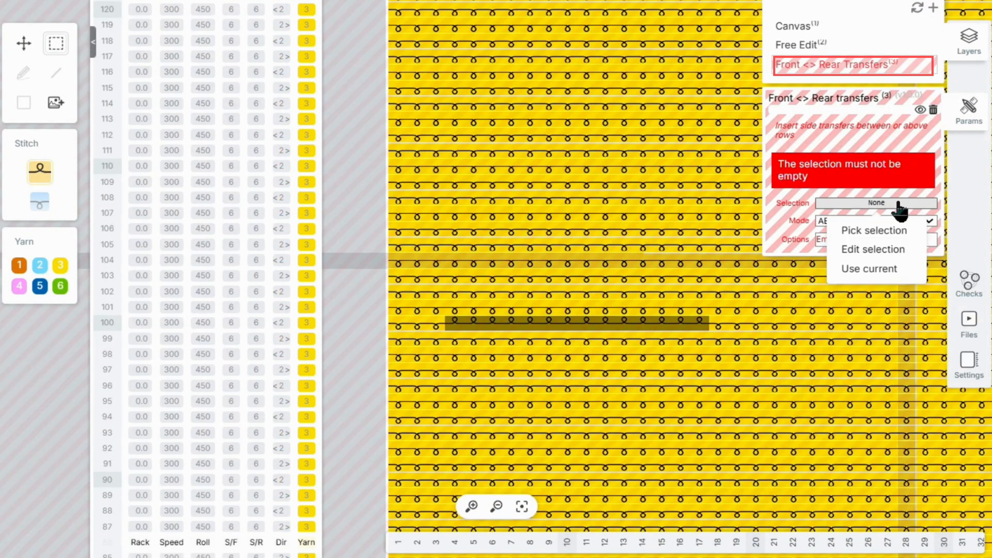
left_click(873, 250)
left_click_drag(454, 317, 697, 341)
left_click(873, 179)
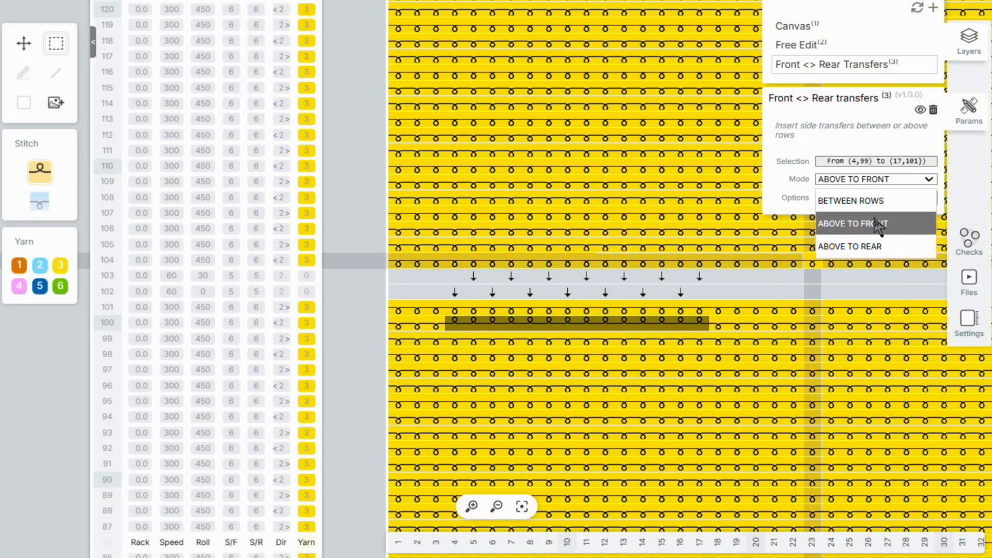
left_click(877, 202)
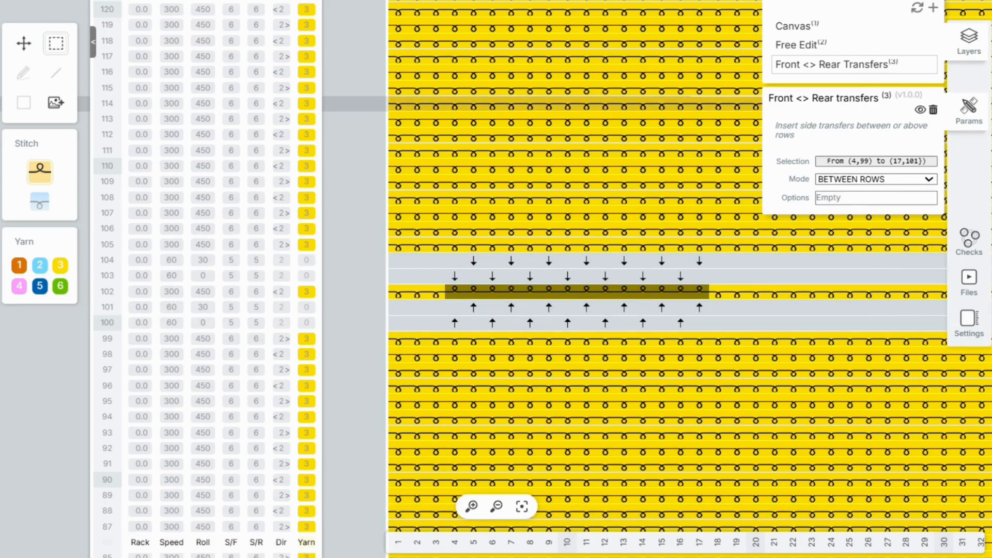
Step: Rename the Free edit layer as "rear stitches"
right_click(796, 45)
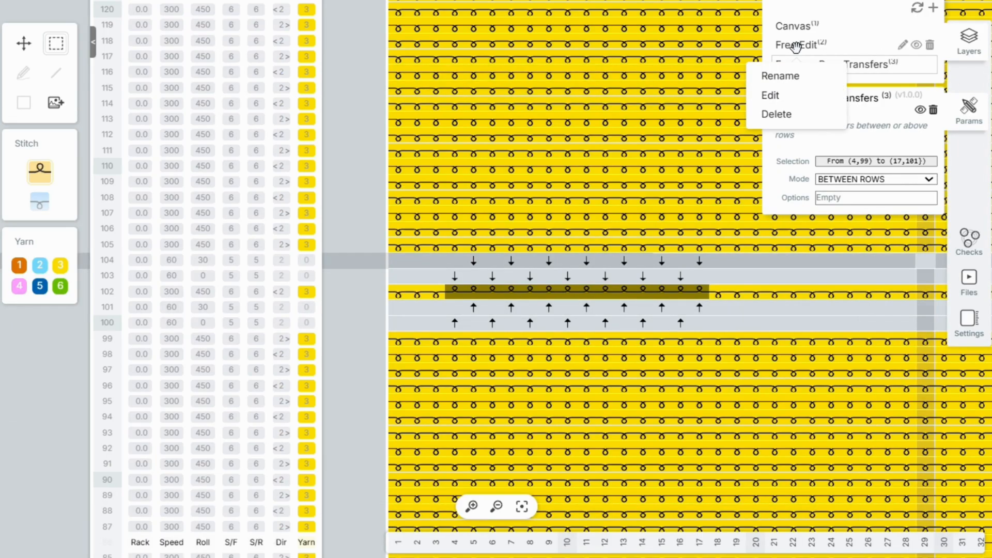
left_click(801, 77)
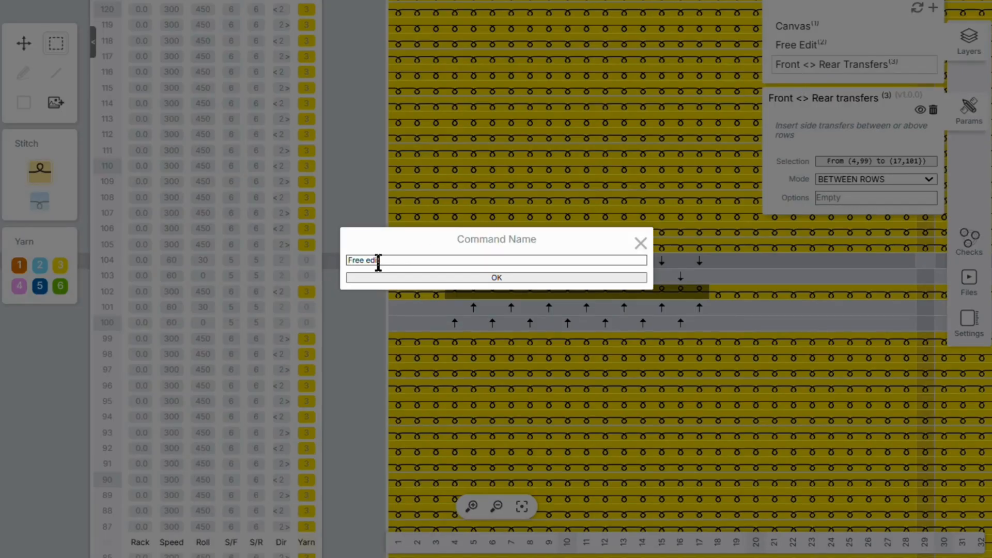
left_click_drag(379, 261, 346, 261)
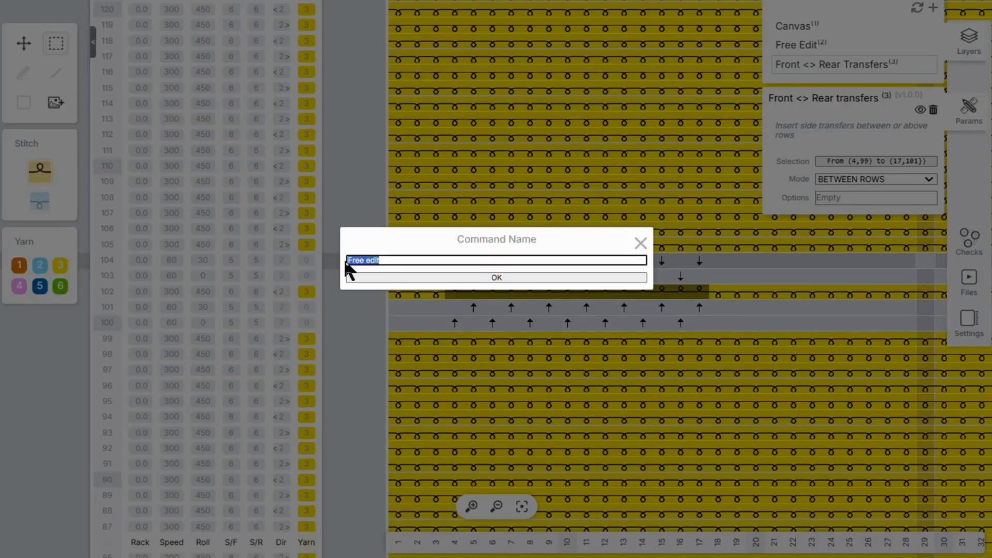
type("Rear Stitches")
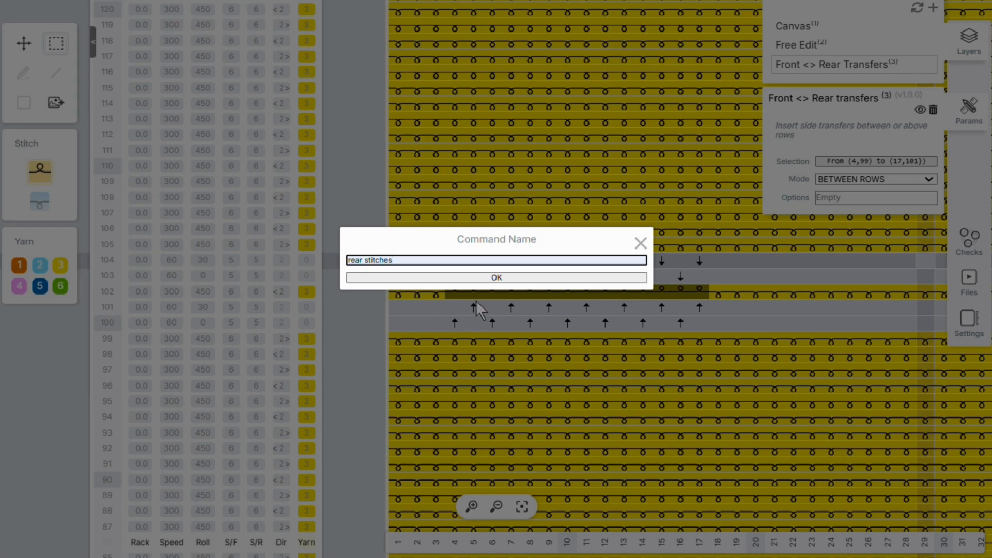
left_click(627, 279)
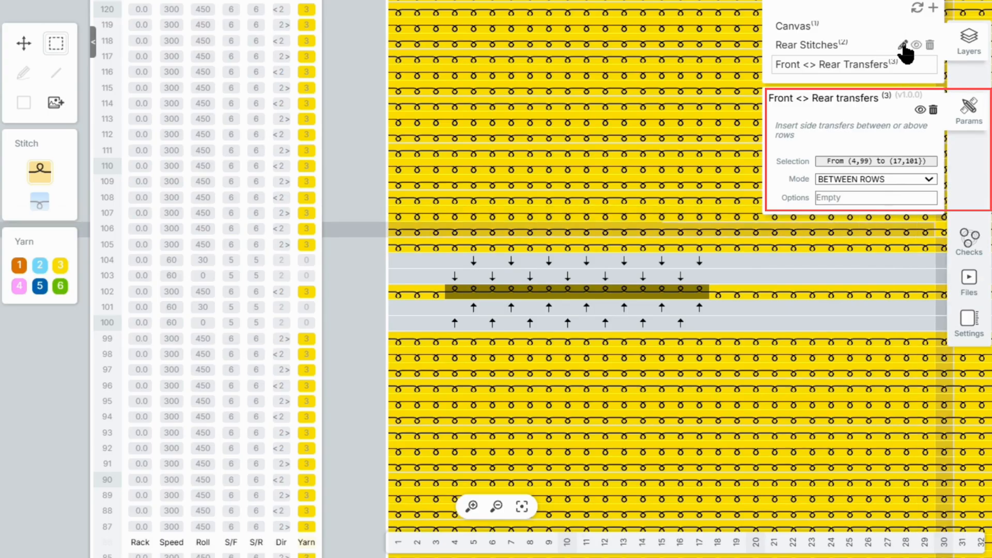
Step: Try an OffsetY of 3 on the rear stitches layer, and reset the offset to 0
left_click(905, 48)
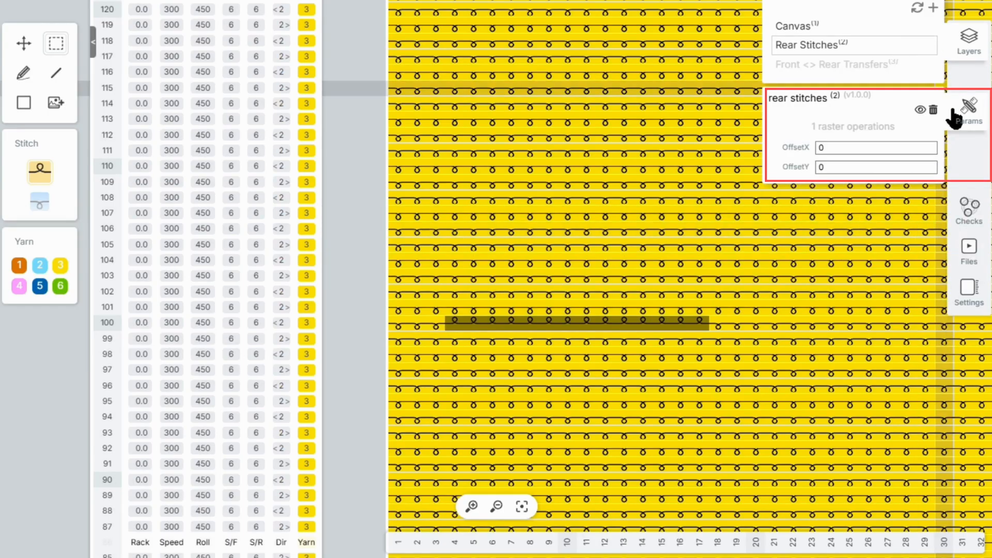
left_click(931, 164)
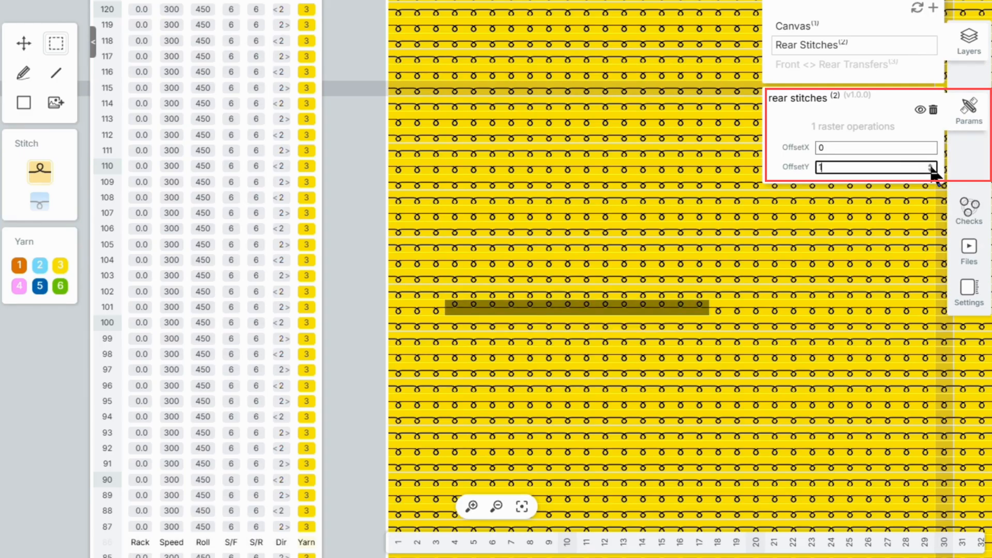
left_click(931, 165)
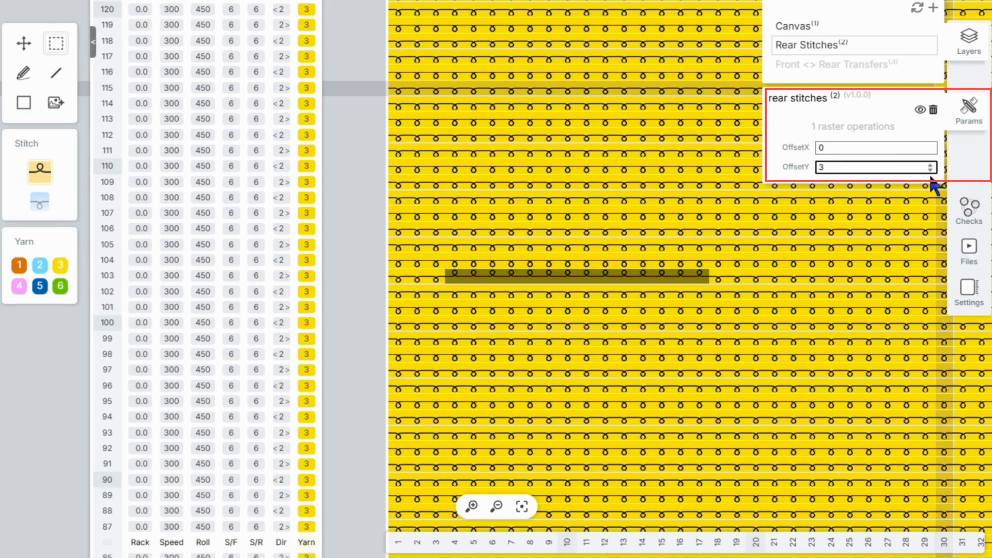
left_click(930, 170)
left_click(931, 169)
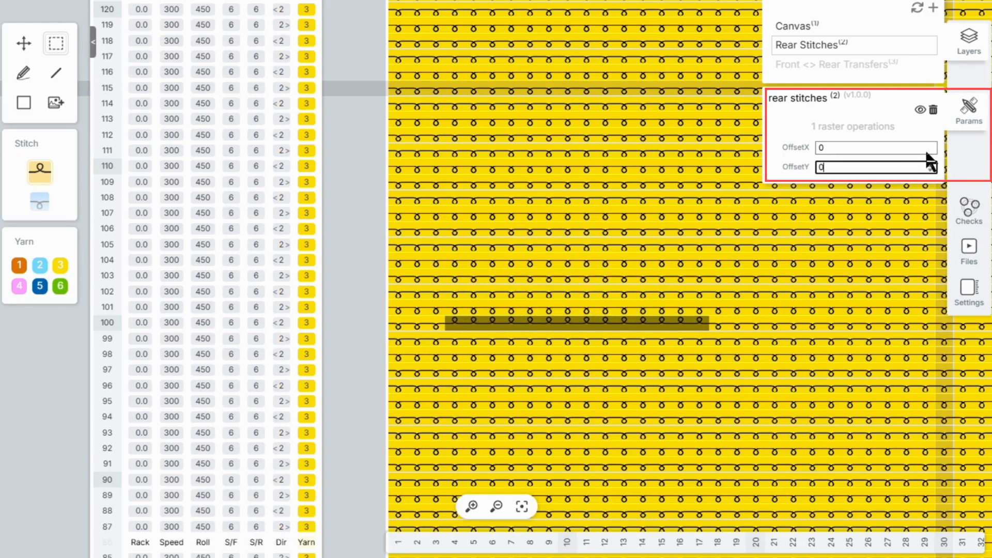
Step: Try an OffsetX of 2 on the rear stitches layer, and reset the offset to 0
left_click(931, 145)
left_click(931, 145)
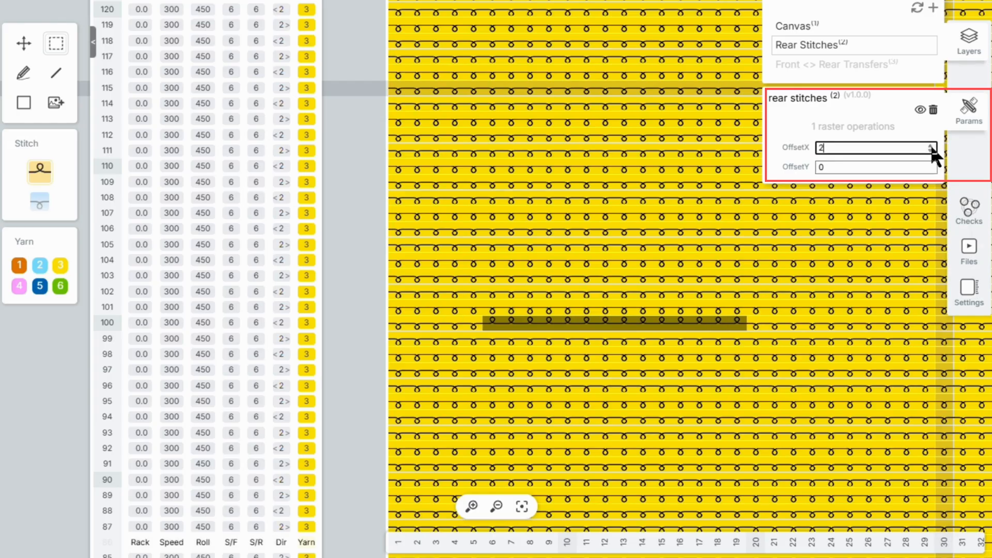
left_click(930, 150)
left_click(930, 151)
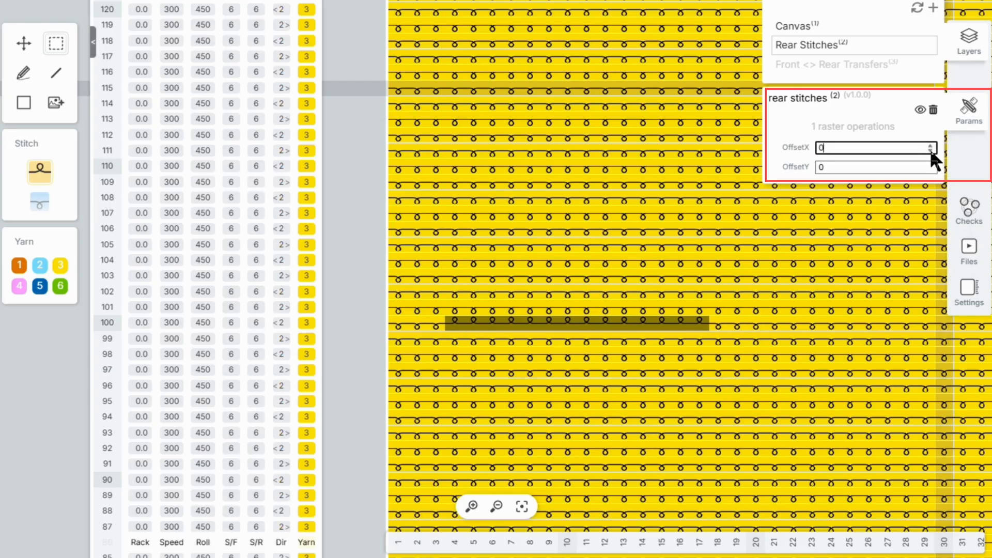
Step: Set the options of the Front <> Rear transfers layer to "roller 0 stitch 0"
left_click(901, 65)
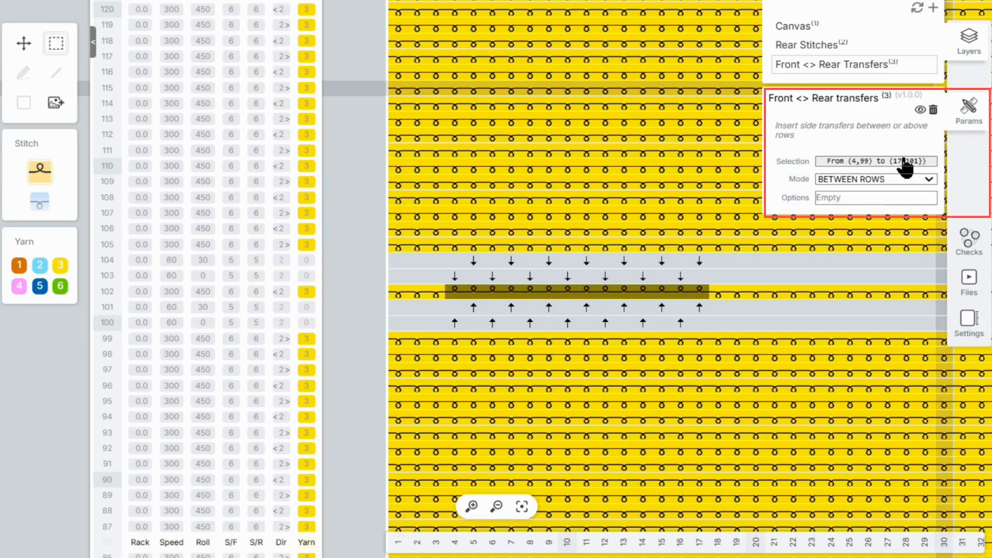
left_click(854, 200)
type("r")
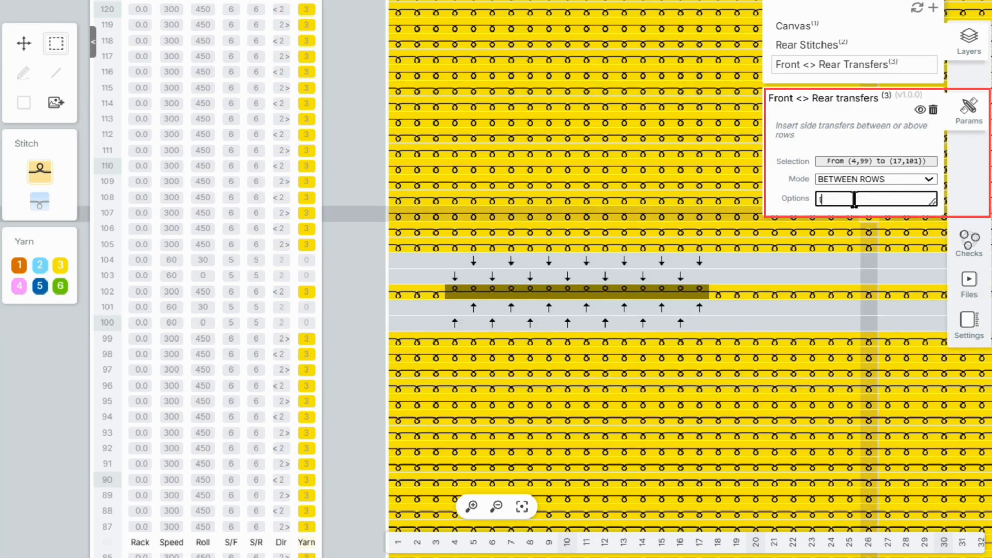
type("oller 0 stitch 0")
key("Return")
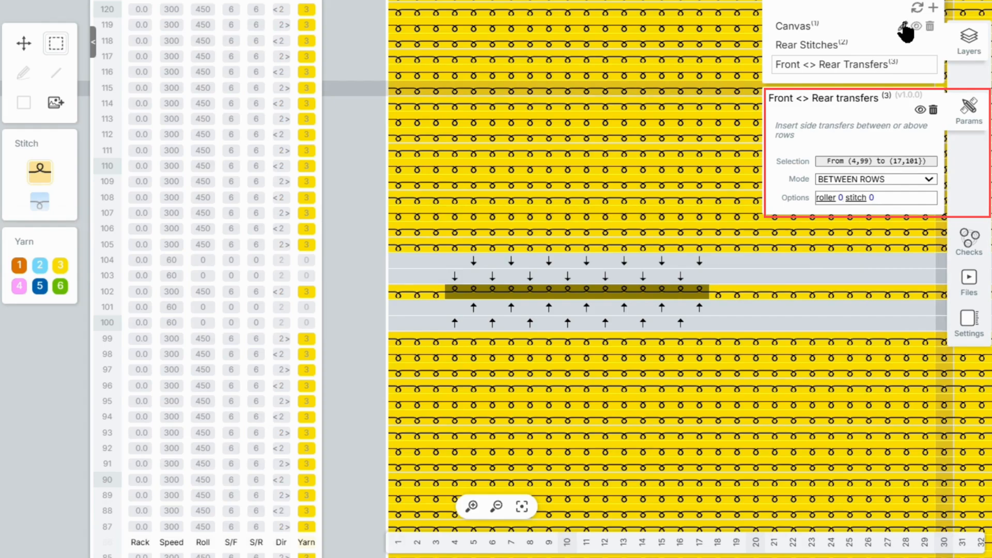
Step: Edit the Canvas layer to a width of 30 and a height of 40, and fit the design in view
left_click(903, 27)
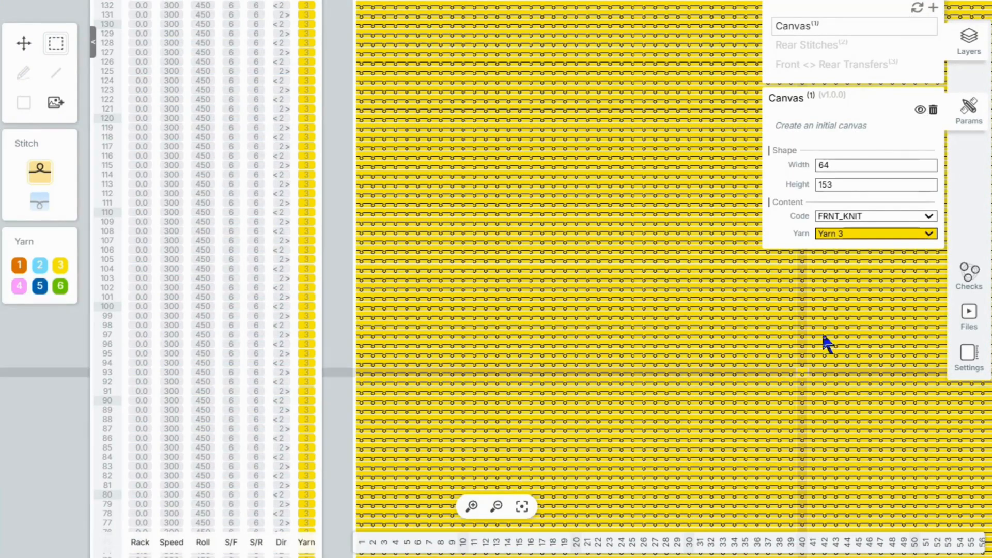
left_click_drag(836, 164, 802, 166)
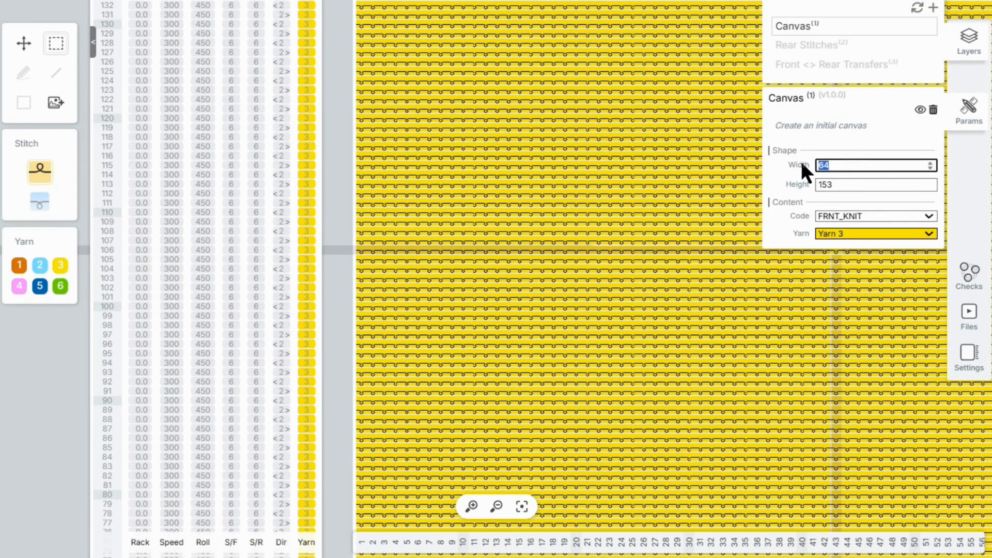
type("30")
left_click_drag(852, 185, 824, 184)
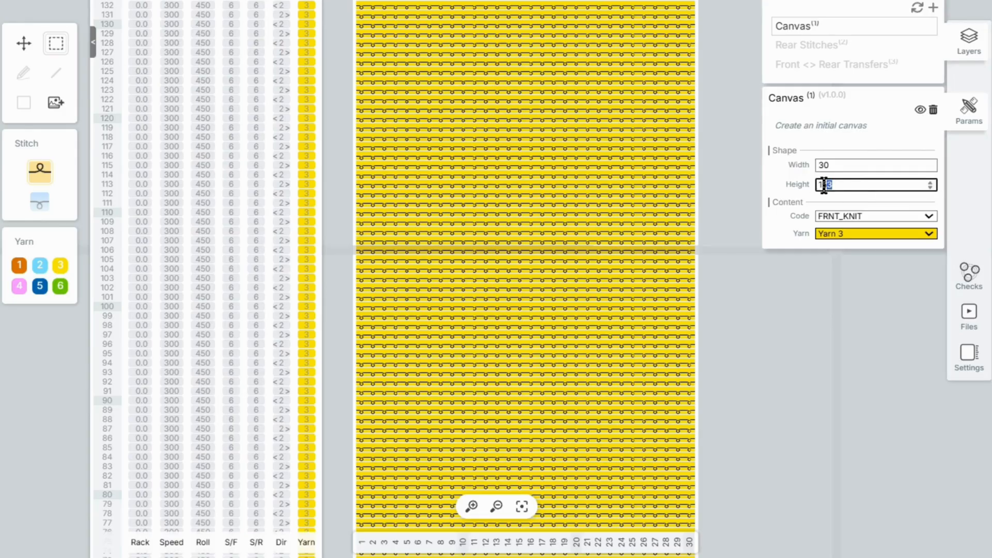
type("40")
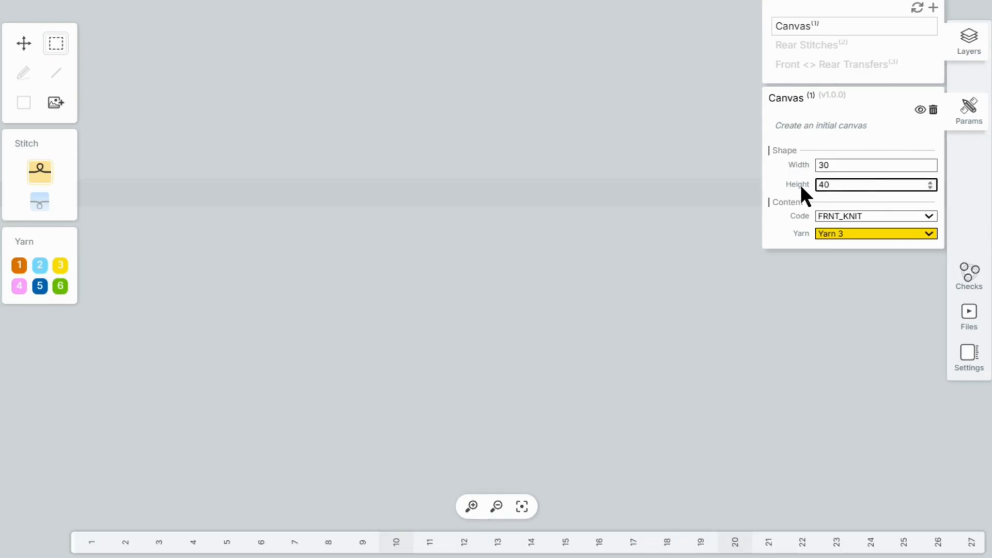
left_click(521, 507)
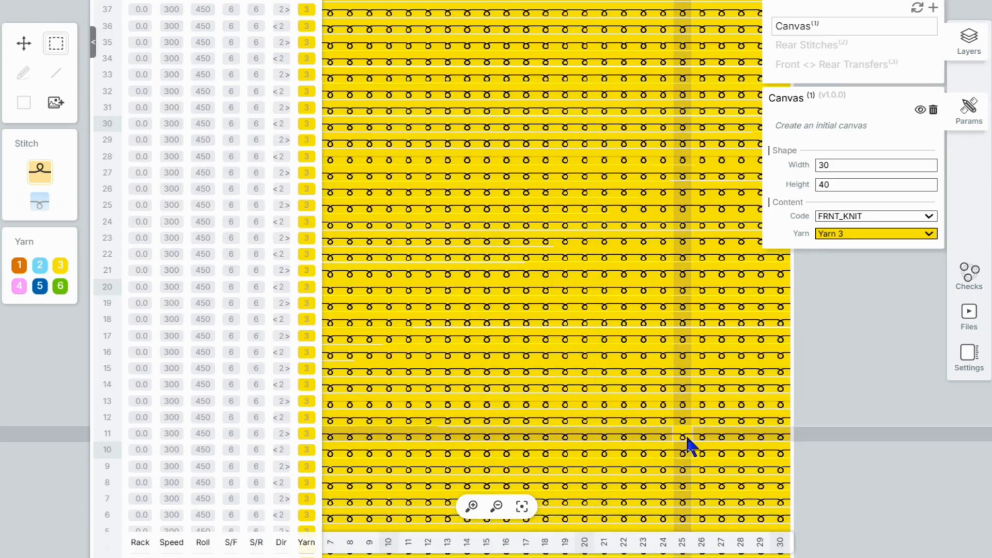
mouse_move(893, 72)
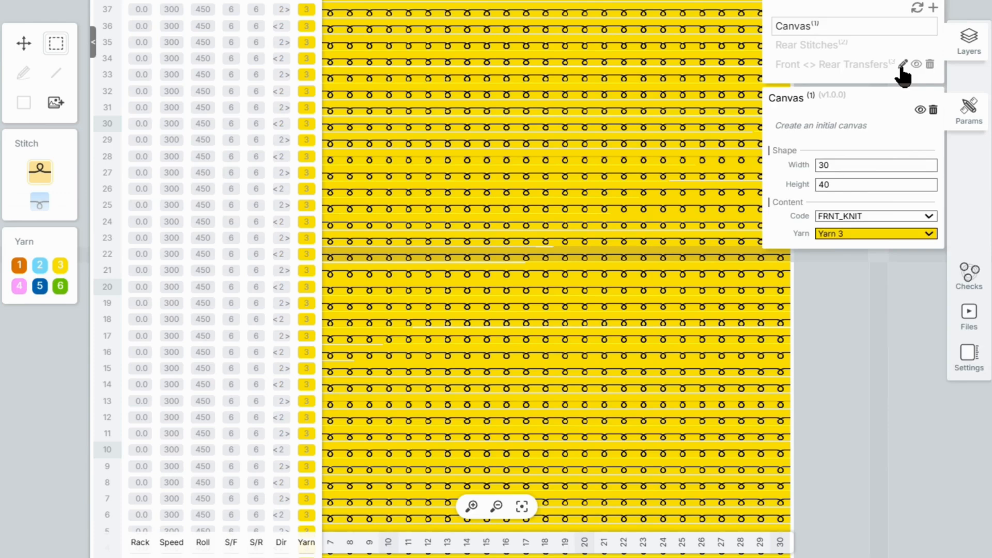
Step: Open the parameters of the Front <> Rear Transfers layer and examine its error and selection against the resized canvas
left_click(903, 65)
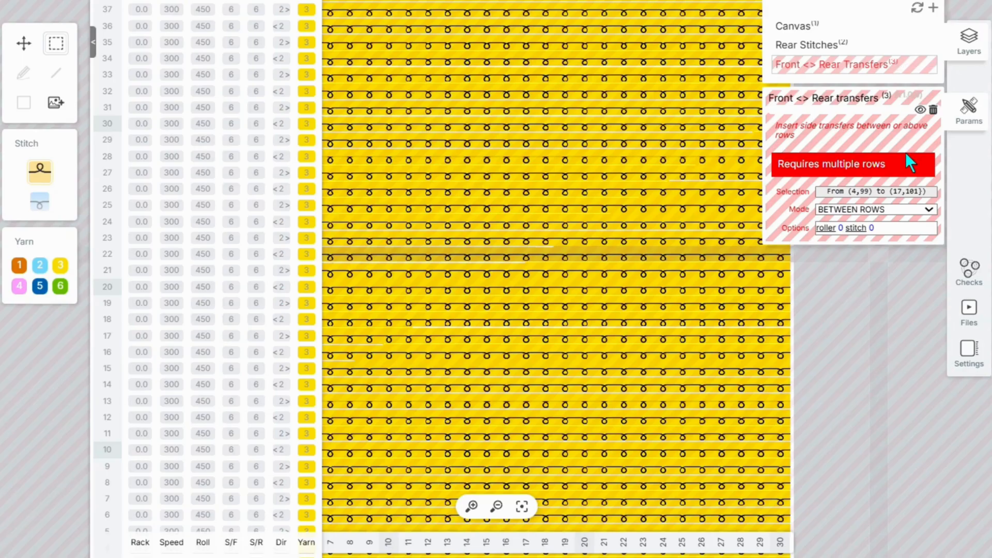
scroll(669, 273, "down", 1)
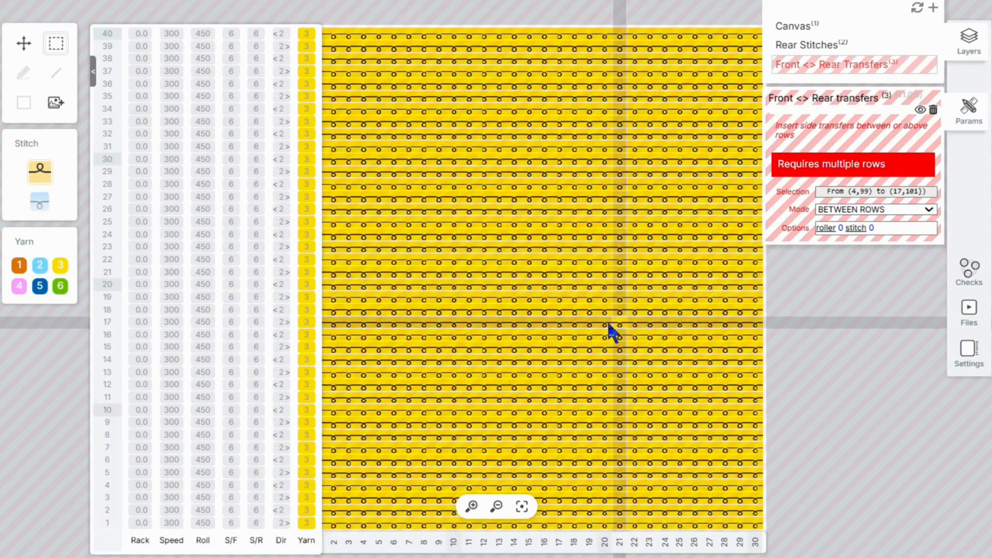
scroll(608, 324, "down", 1)
left_click_drag(591, 337, 662, 343)
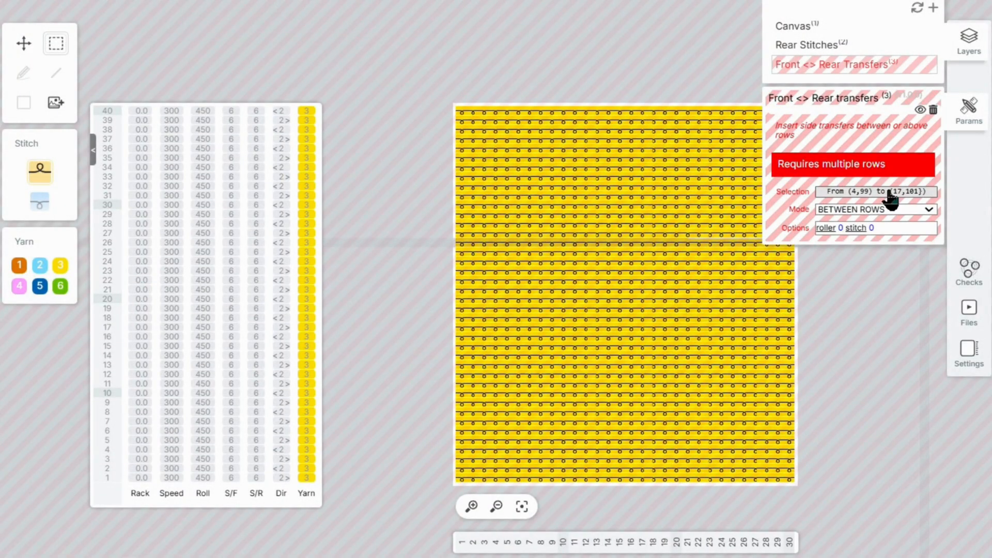
left_click_drag(723, 347, 669, 326)
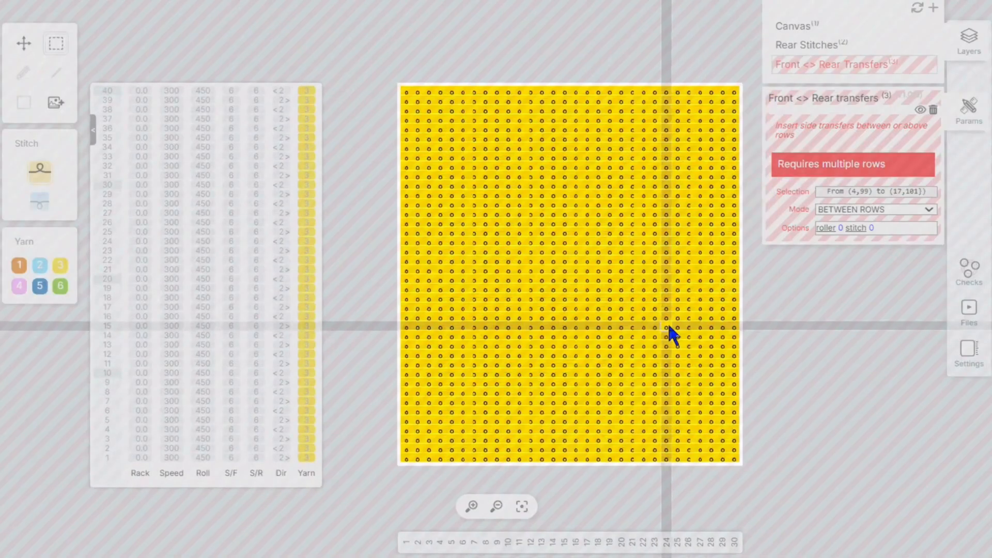
scroll(669, 326, "up", 2)
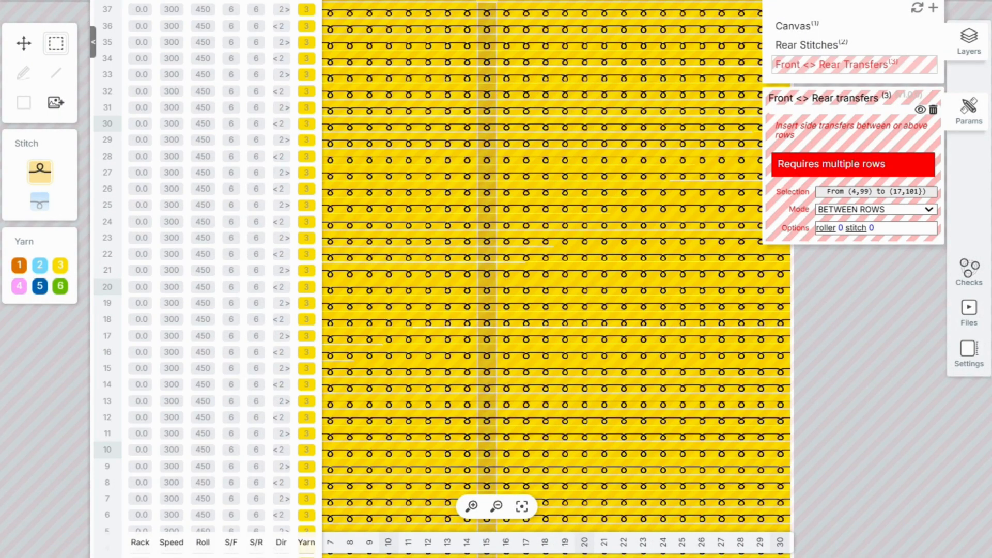
left_click(522, 506)
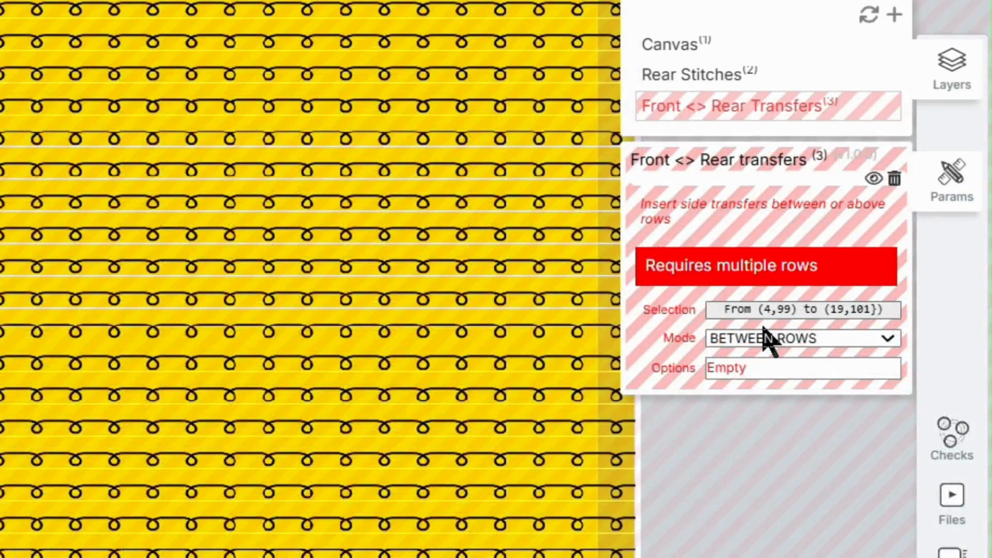
left_click(777, 312)
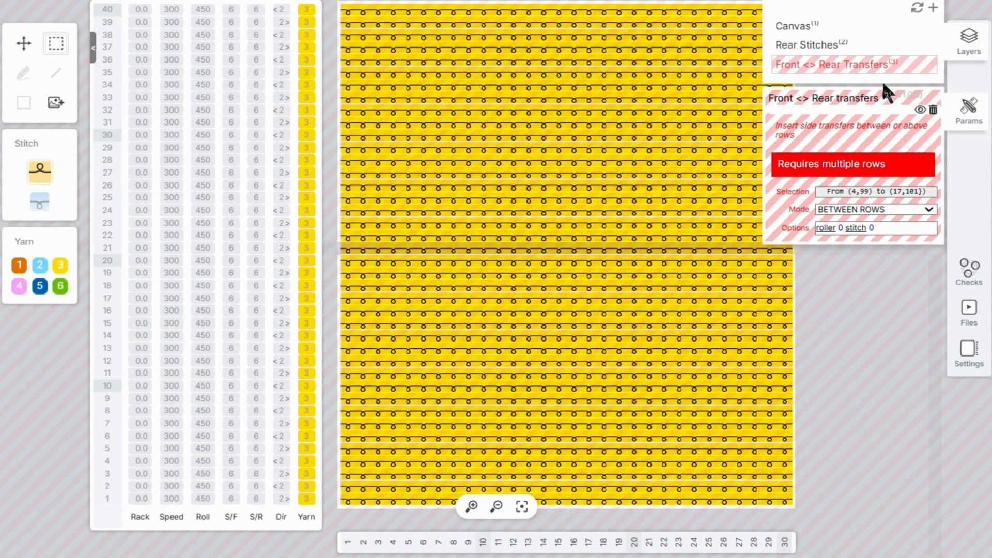
Step: Disable the Front <> Rear Transfers layer and delete it from the design
mouse_move(886, 65)
left_click(916, 66)
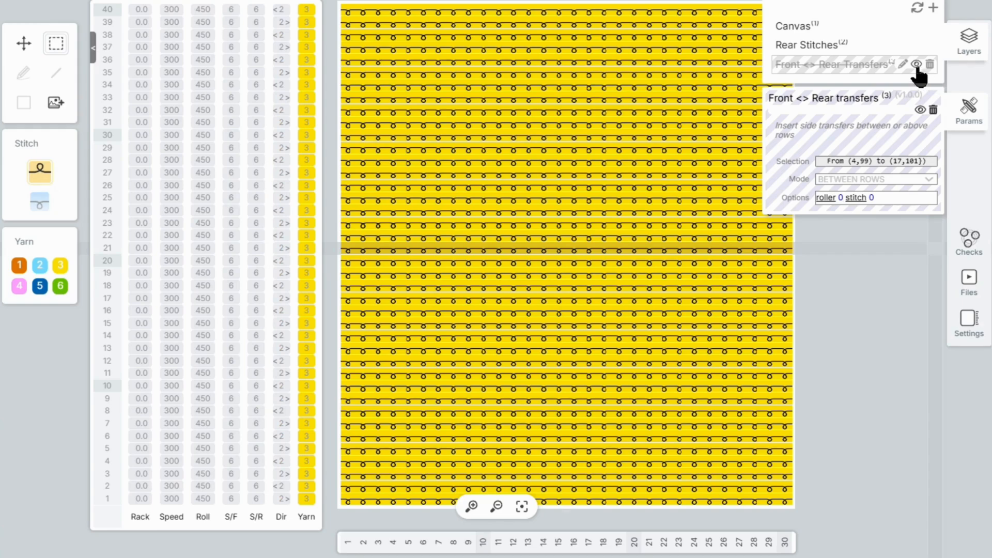
left_click(916, 65)
left_click(916, 65)
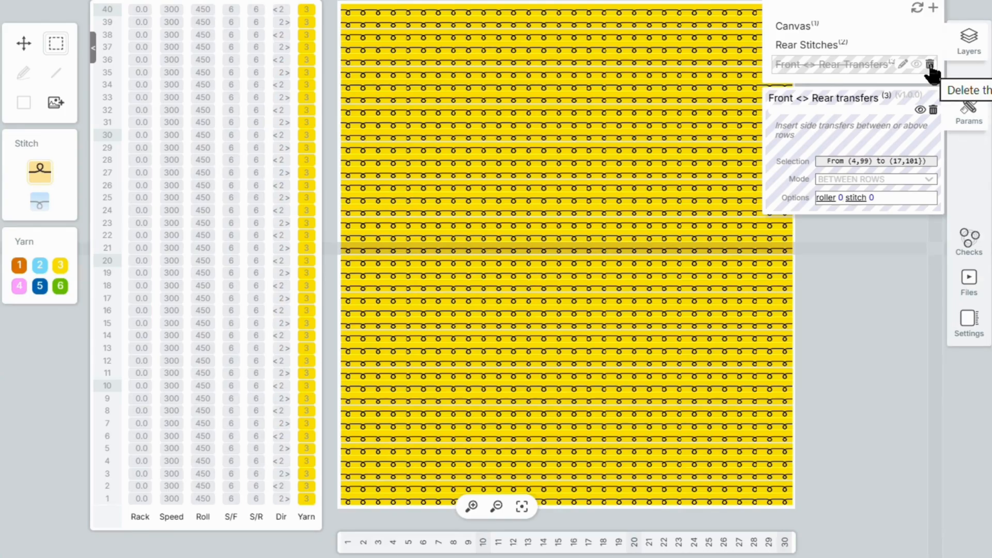
left_click(929, 64)
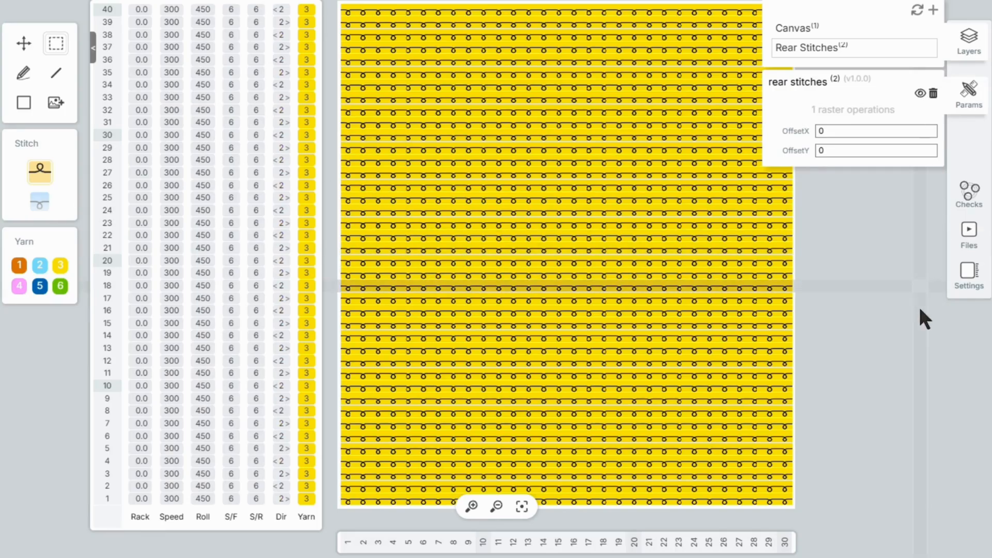
Step: Add a Waste + cast on layer after the Rear Stitches layer
scroll(915, 327, "down", 3)
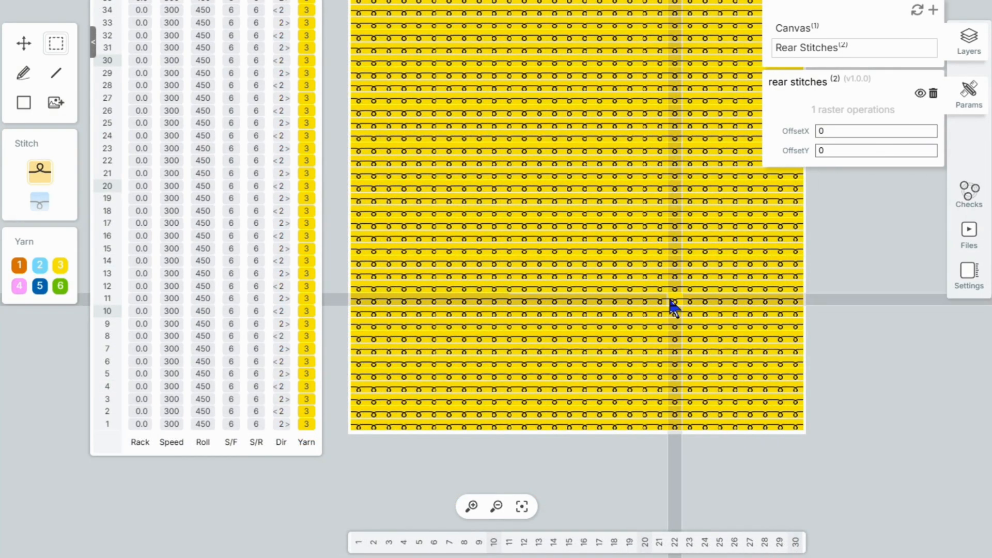
mouse_move(673, 307)
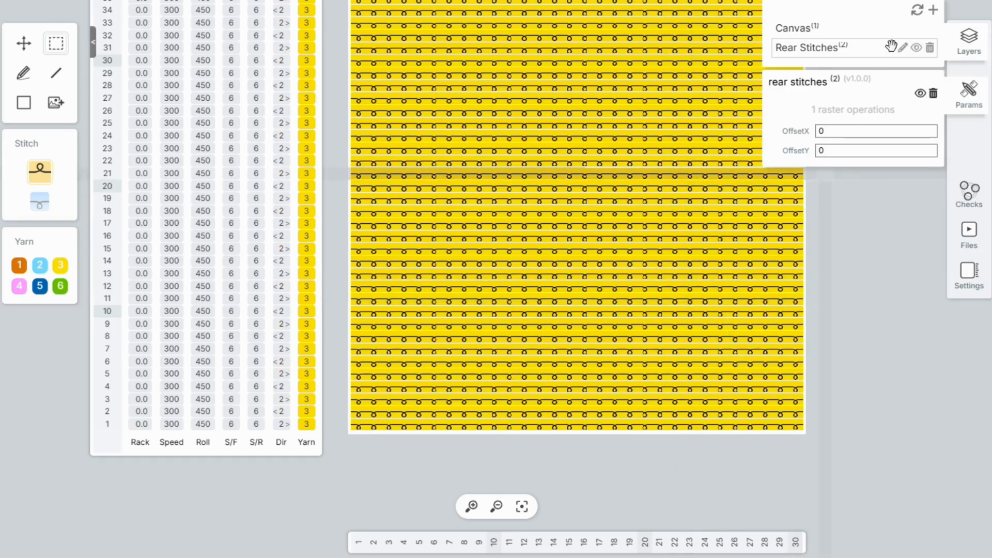
left_click(934, 10)
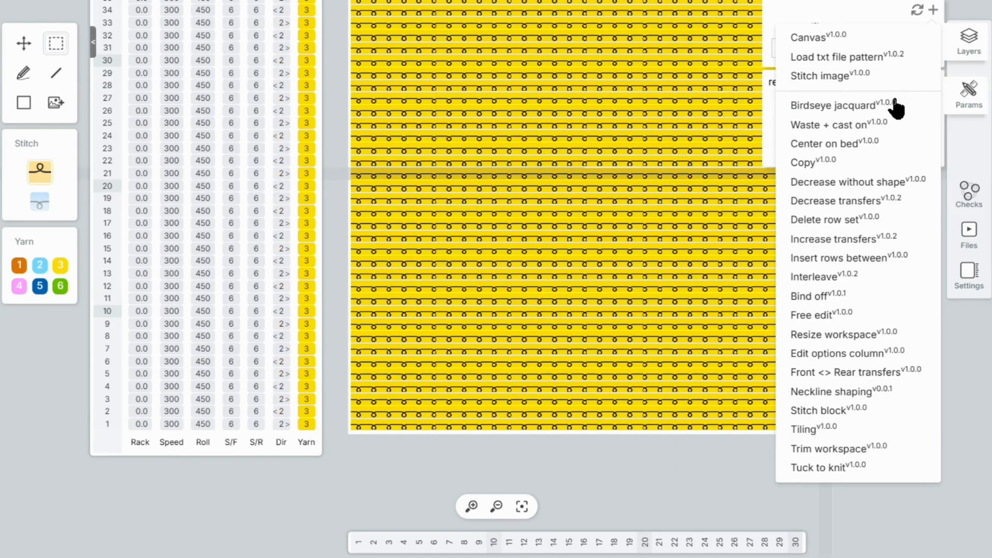
left_click(894, 130)
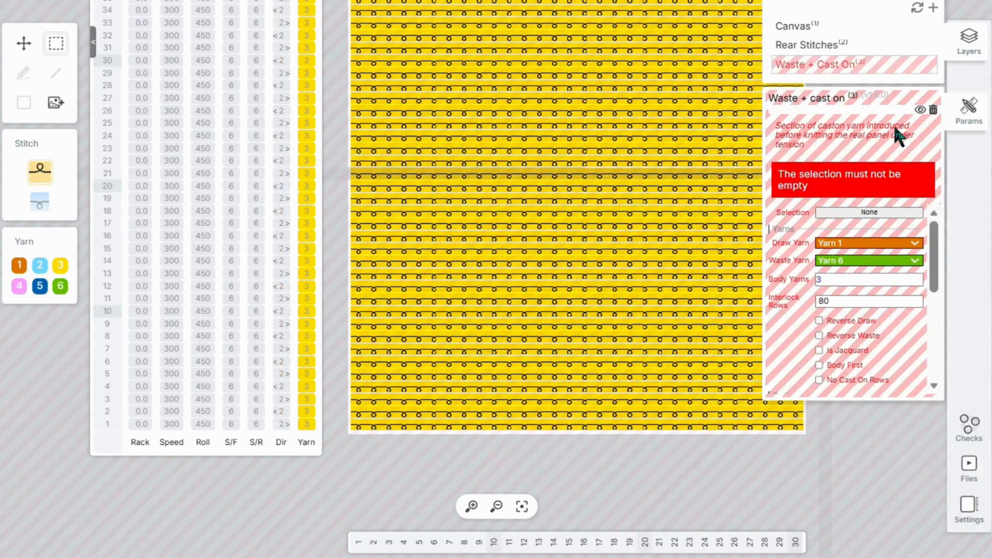
Step: Set the Waste + cast on selection to the canvas's whole first row, from (1,1) to (30,1)
left_click(870, 212)
left_click(870, 243)
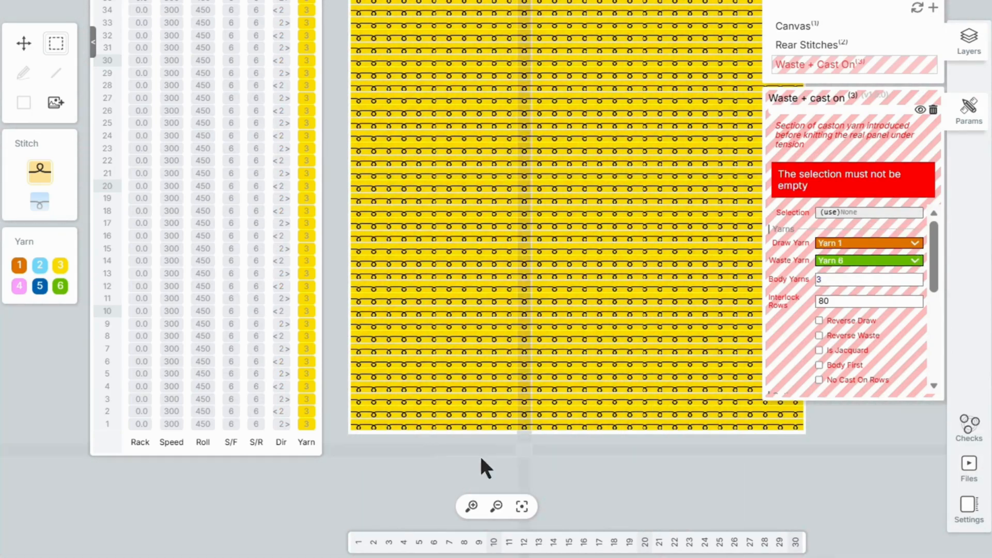
left_click_drag(352, 428, 807, 445)
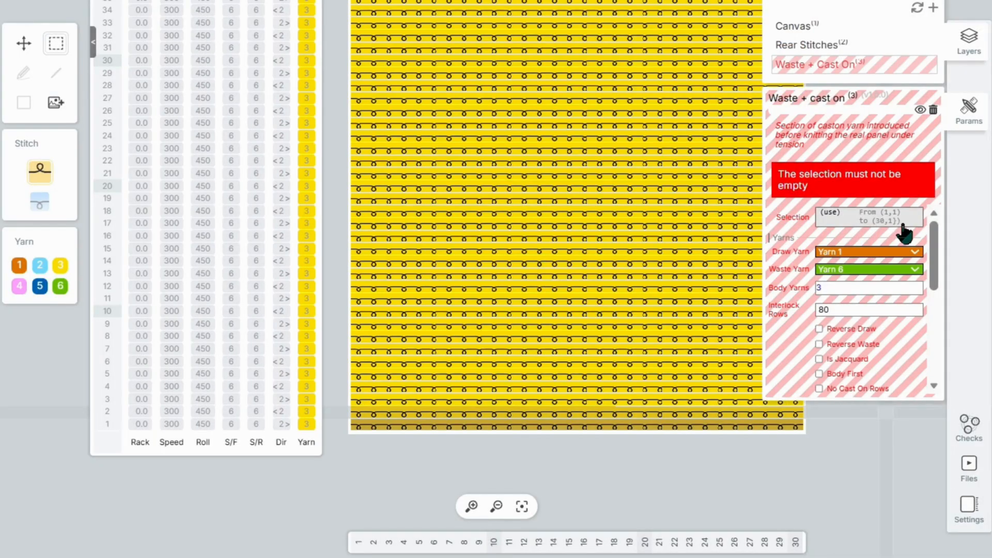
left_click(903, 222)
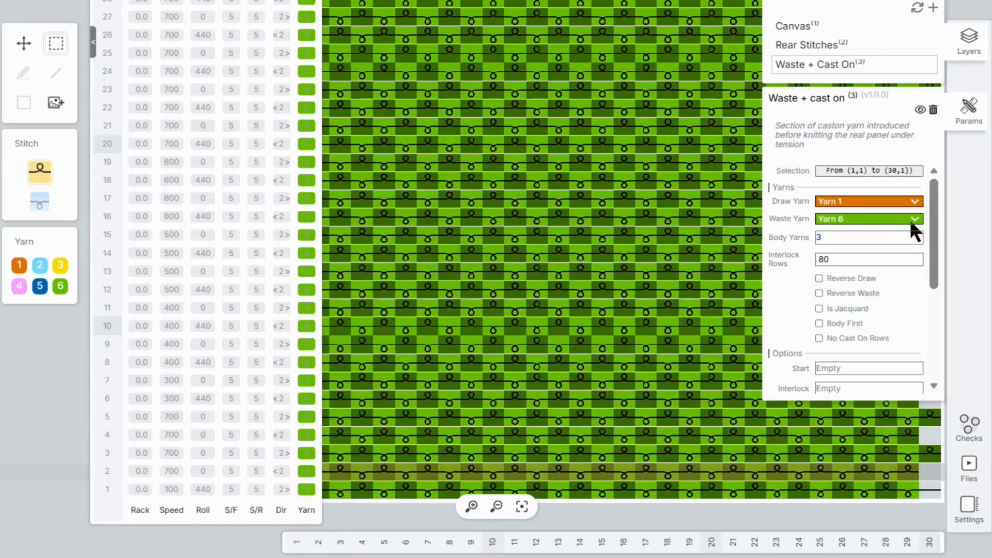
scroll(720, 239, "down", 5)
left_click_drag(719, 204, 631, 527)
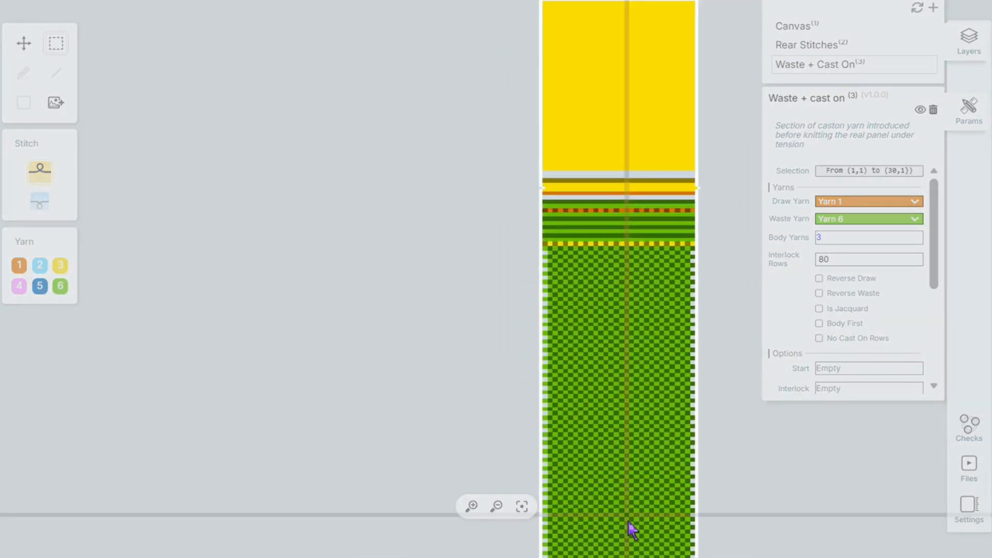
Step: Add a Center on bed layer after the Waste + Cast On layer
left_click(933, 8)
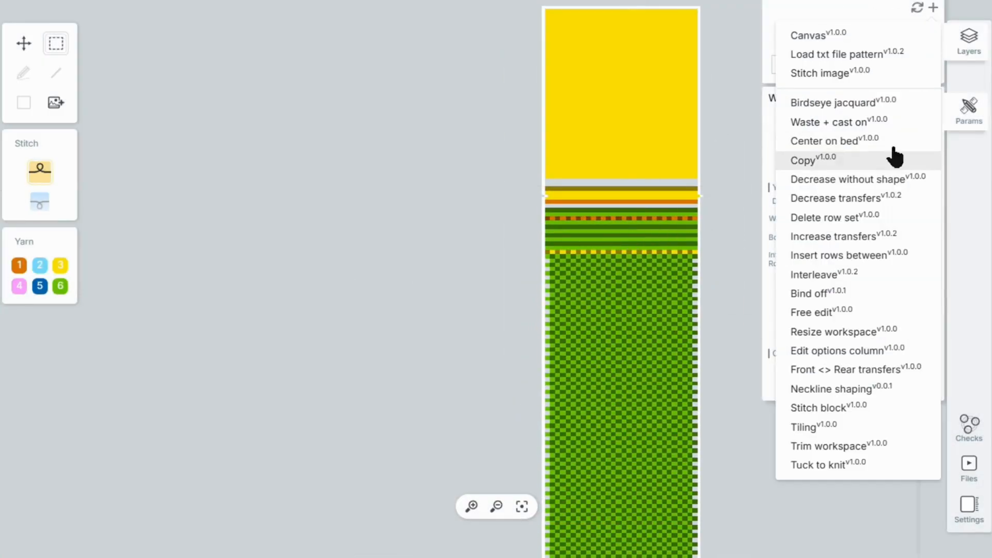
left_click(847, 141)
scroll(859, 290, "down", 4)
left_click_drag(681, 372, 513, 361)
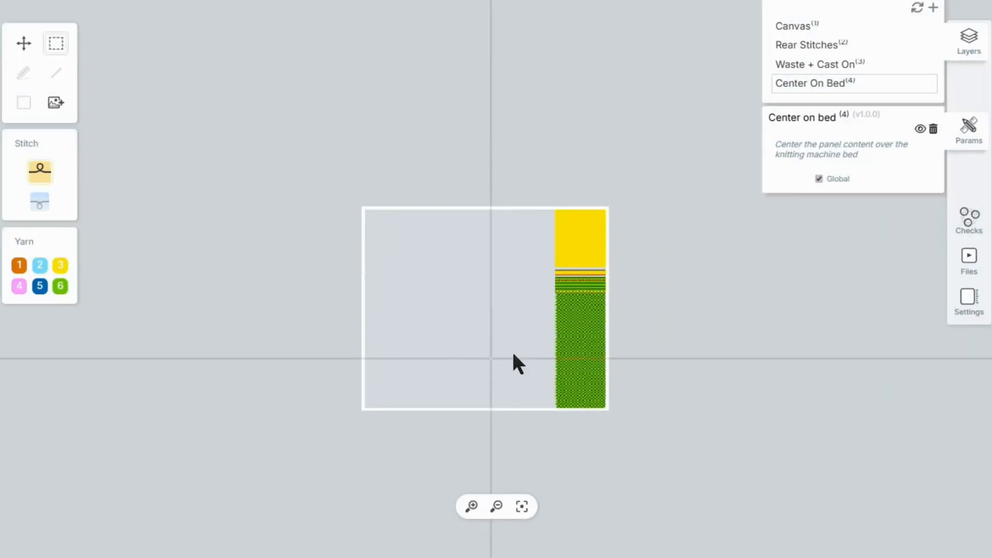
Step: Reorder the layers so that Waste + Cast On comes after Center On Bed
scroll(575, 315, "up", 3)
left_click_drag(862, 63, 836, 86)
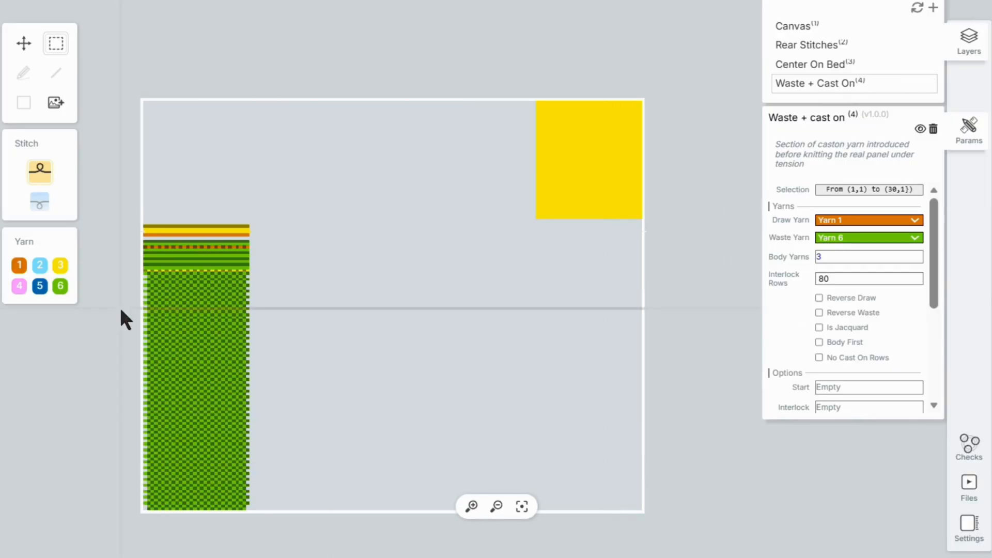
mouse_move(176, 324)
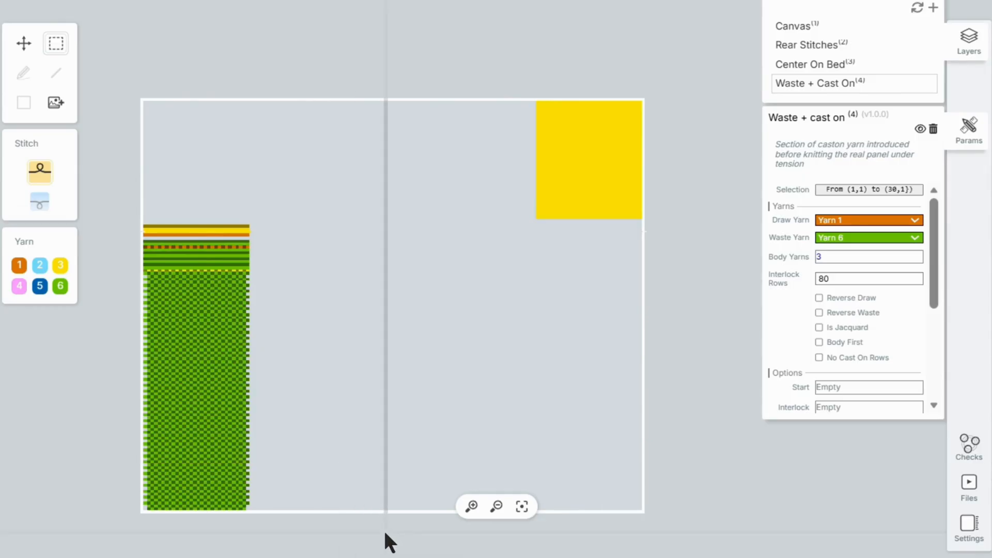
Step: Examine where the waste section sits relative to the centered yellow panel
scroll(321, 476, "up", 5)
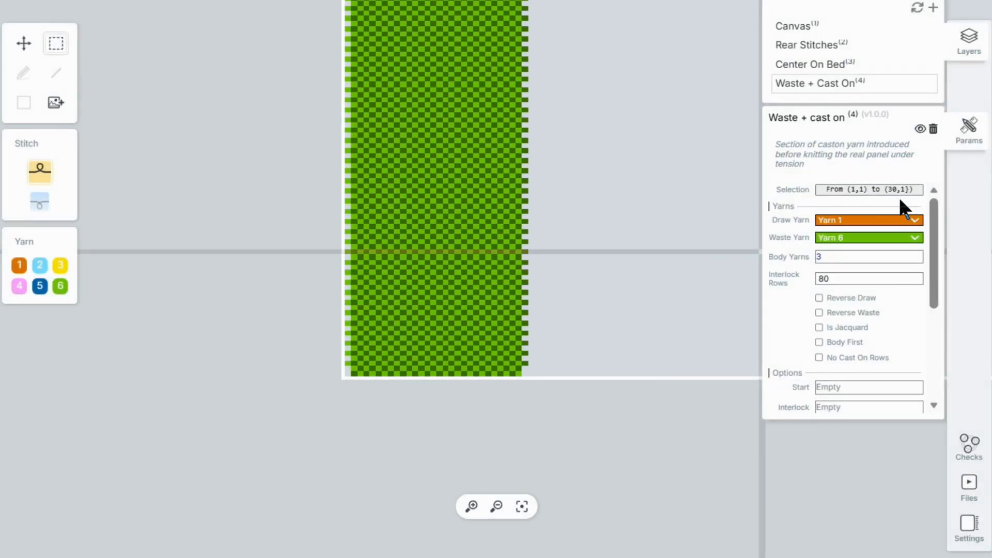
scroll(630, 199, "down", 3)
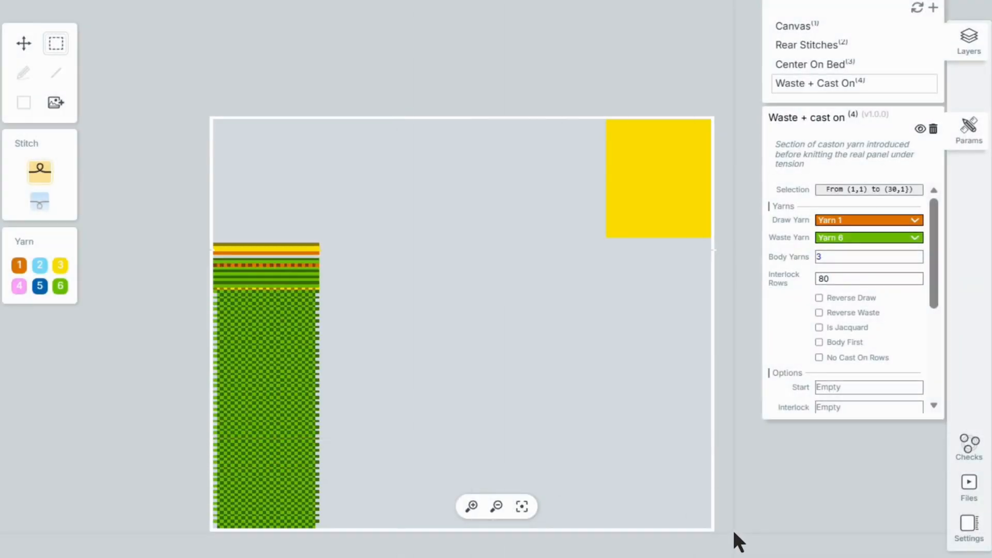
left_click_drag(725, 508, 731, 451)
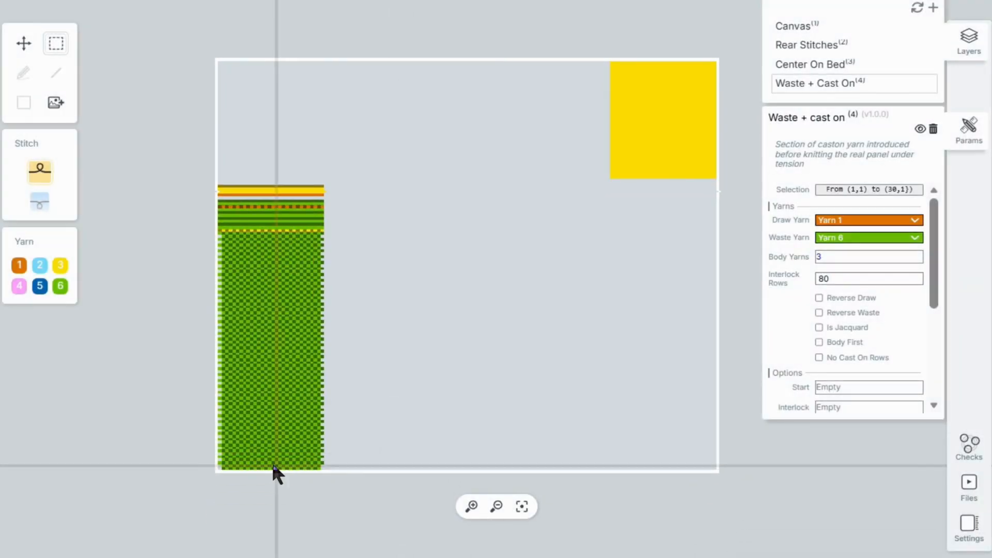
scroll(272, 465, "up", 5)
scroll(270, 464, "up", 1)
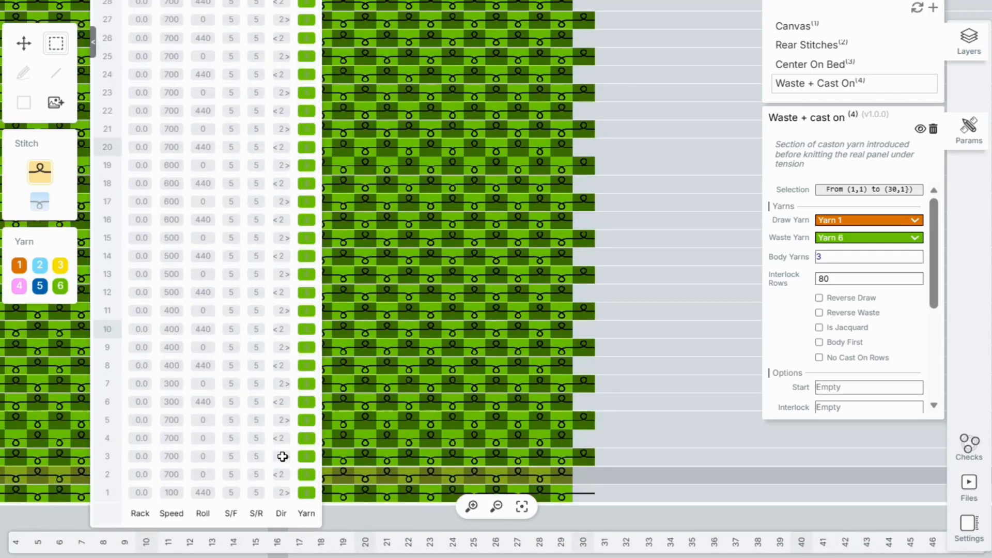
left_click_drag(415, 441, 554, 400)
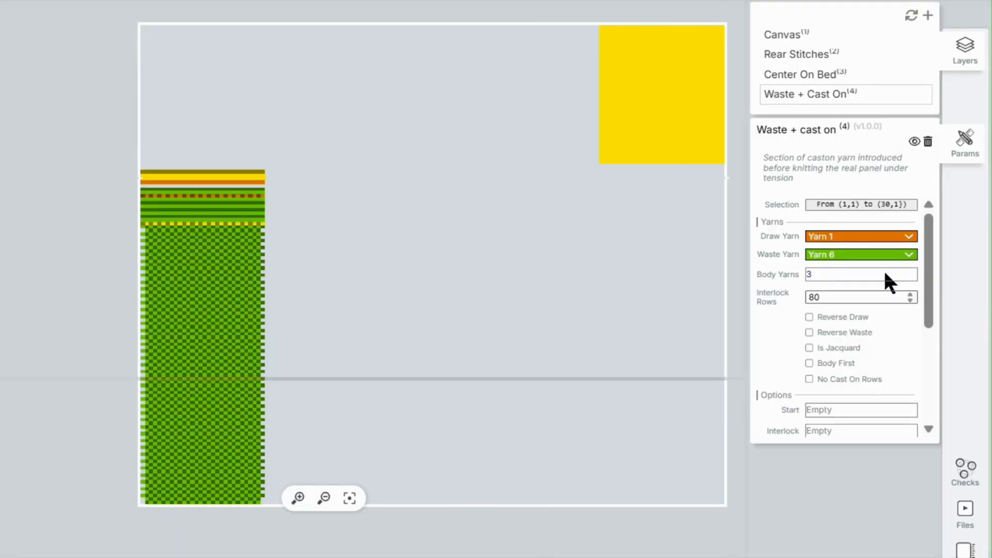
Step: Edit the Waste + Cast On selection to cover the centered panel's bottom row, from (112,1) to (141,1), and apply it
left_click(909, 207)
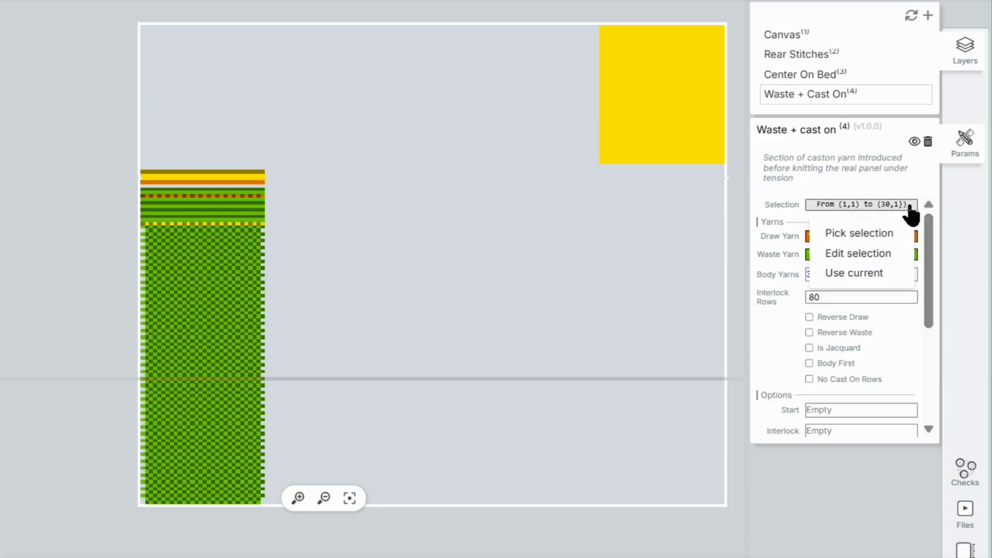
left_click(900, 259)
scroll(489, 327, "up", 4)
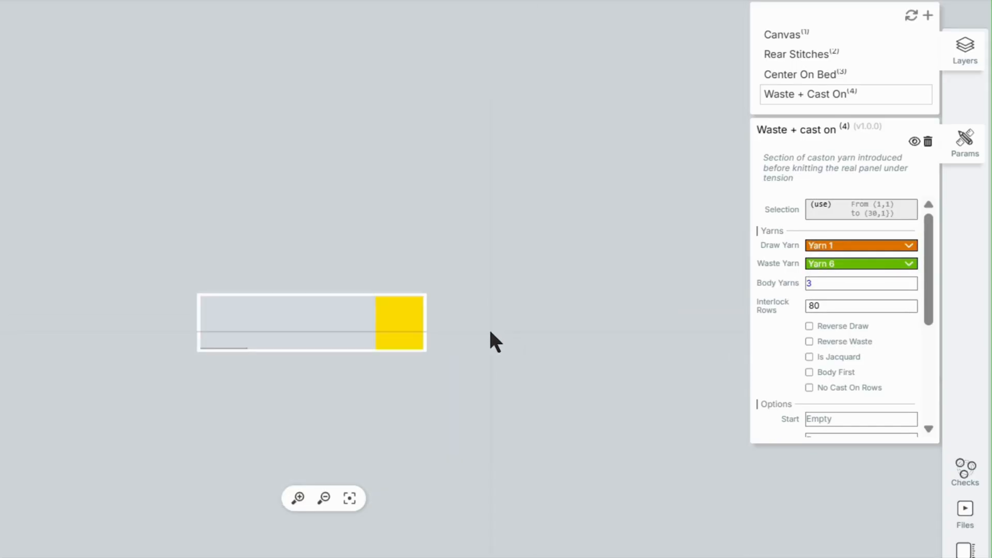
mouse_move(362, 385)
left_mouse_down()
mouse_move(559, 368)
mouse_move(678, 341)
left_mouse_up()
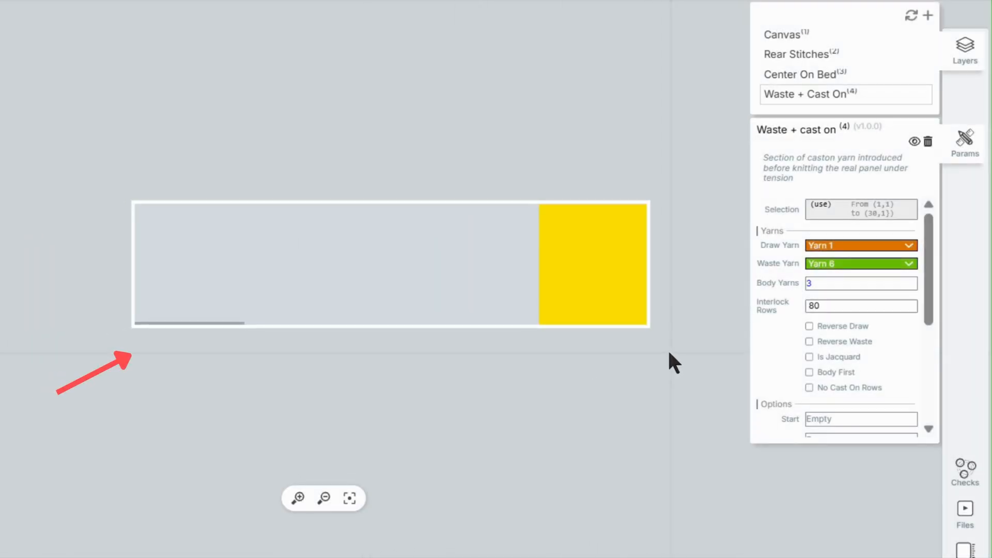
scroll(668, 354, "up", 3)
left_click(518, 310)
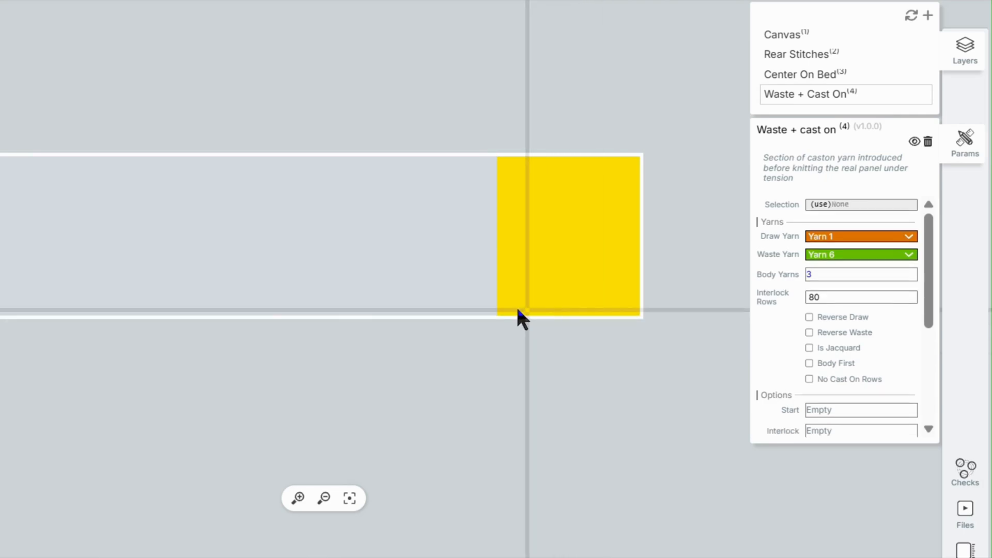
left_click(498, 311)
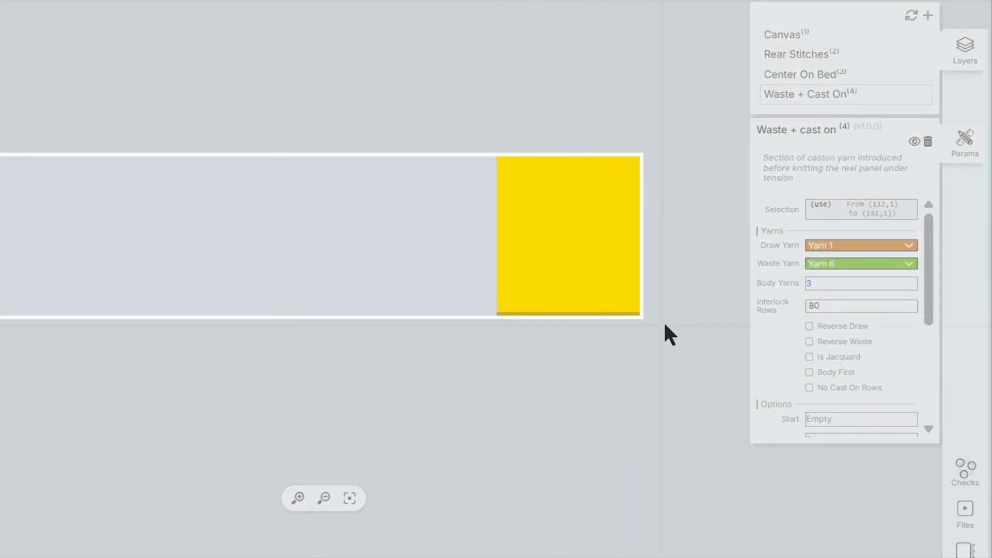
left_click(829, 207)
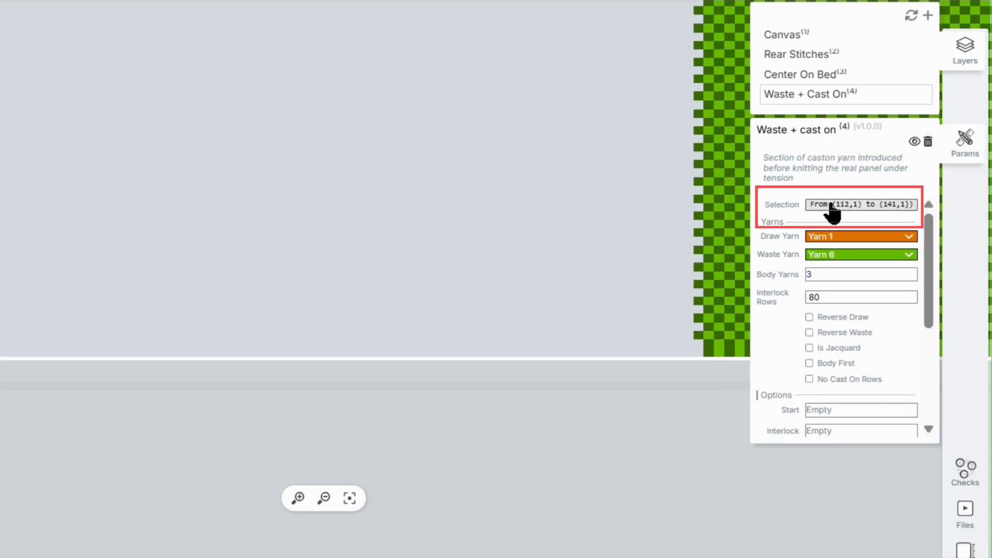
scroll(730, 265, "down", 3)
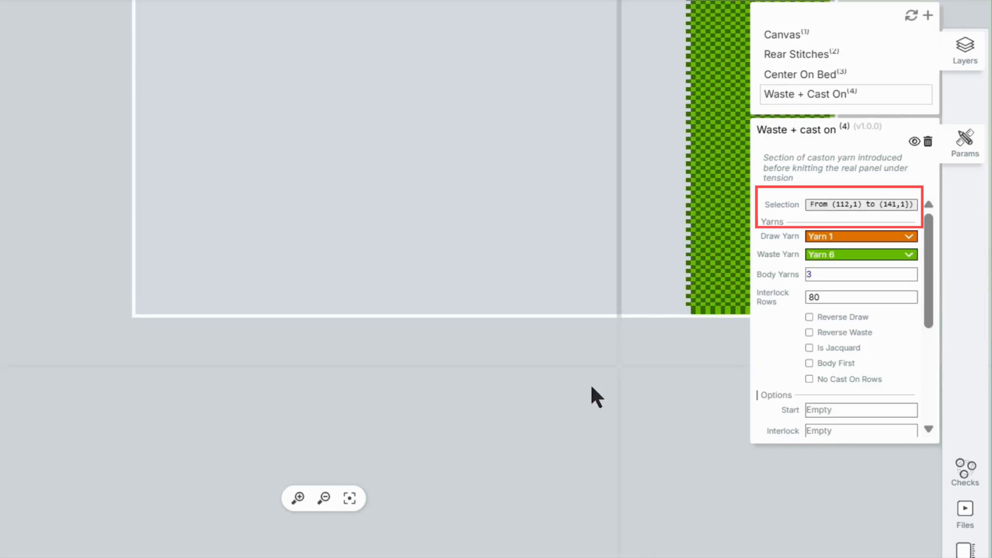
left_click(324, 499)
left_click(349, 499)
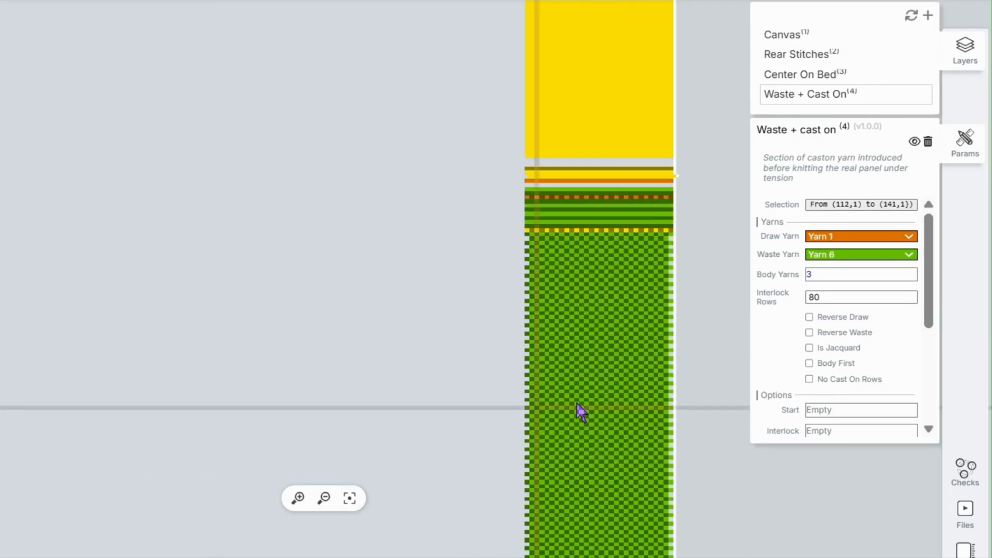
Step: Add a Load txt file pattern layer containing the pink garment panel in Yarn 4
left_click(928, 15)
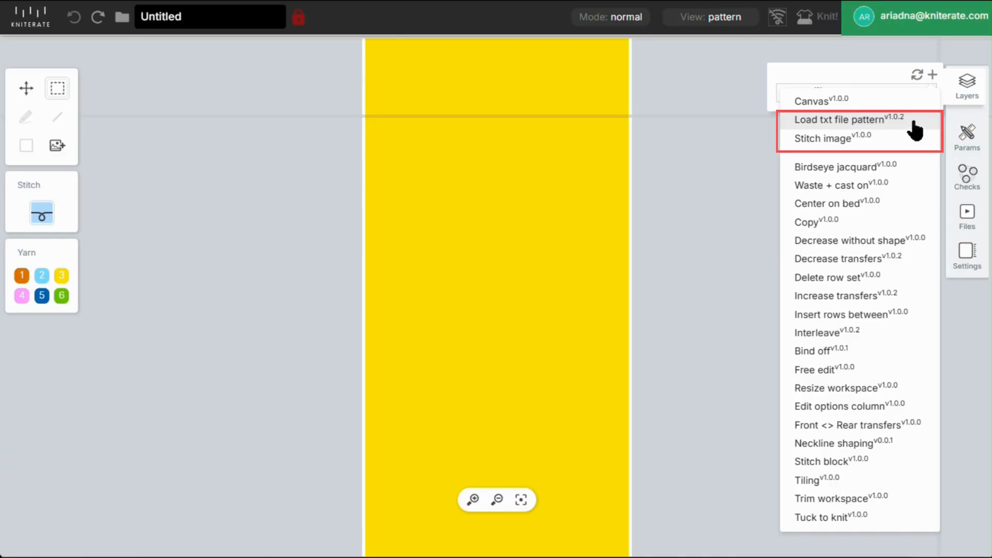
left_click(914, 127)
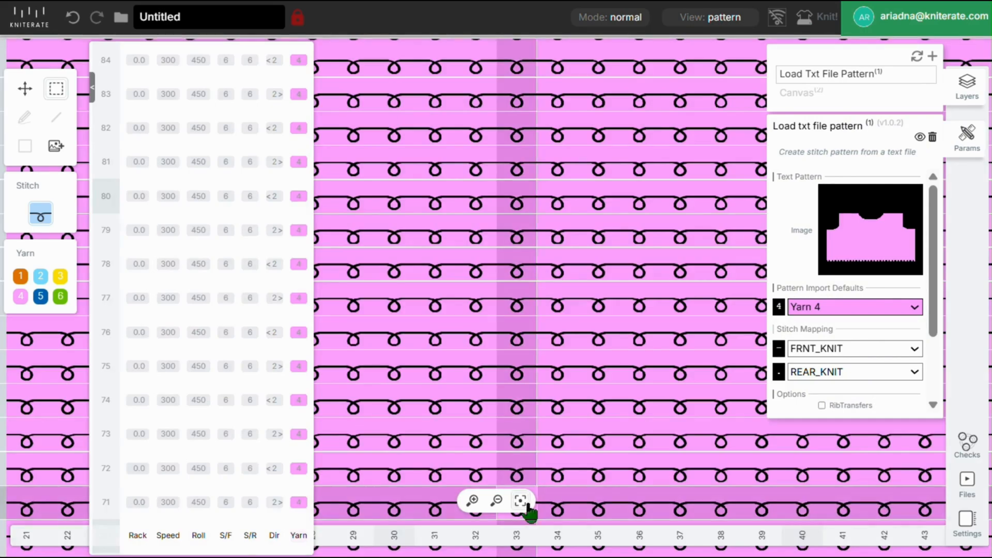
left_click(520, 500)
Step: Add a Front <> Rear transfers layer and apply it to the current selection spanning the row just above the panel's ribbed hem
left_click(932, 56)
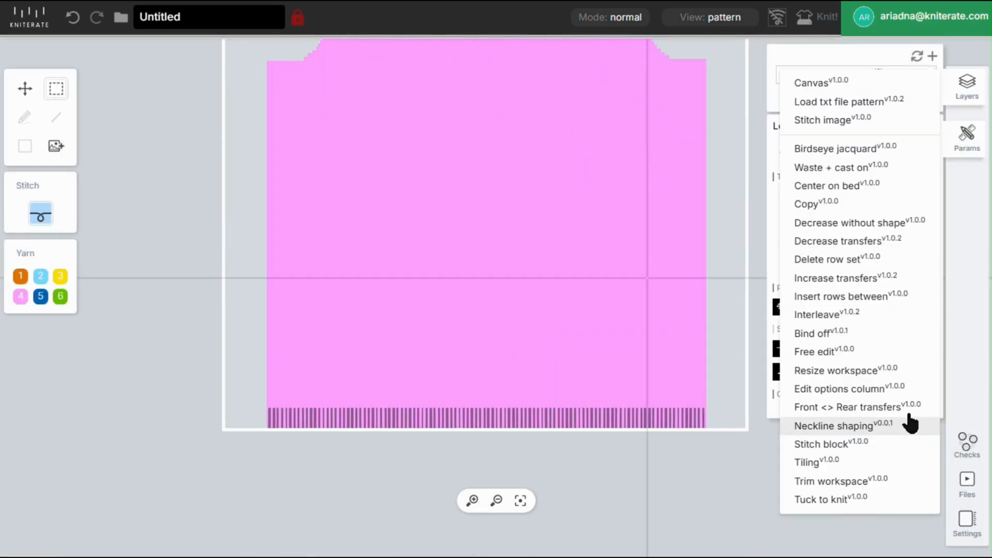
left_click(904, 404)
mouse_move(721, 416)
left_mouse_down()
mouse_move(342, 448)
mouse_move(266, 397)
left_mouse_up()
left_click(928, 244)
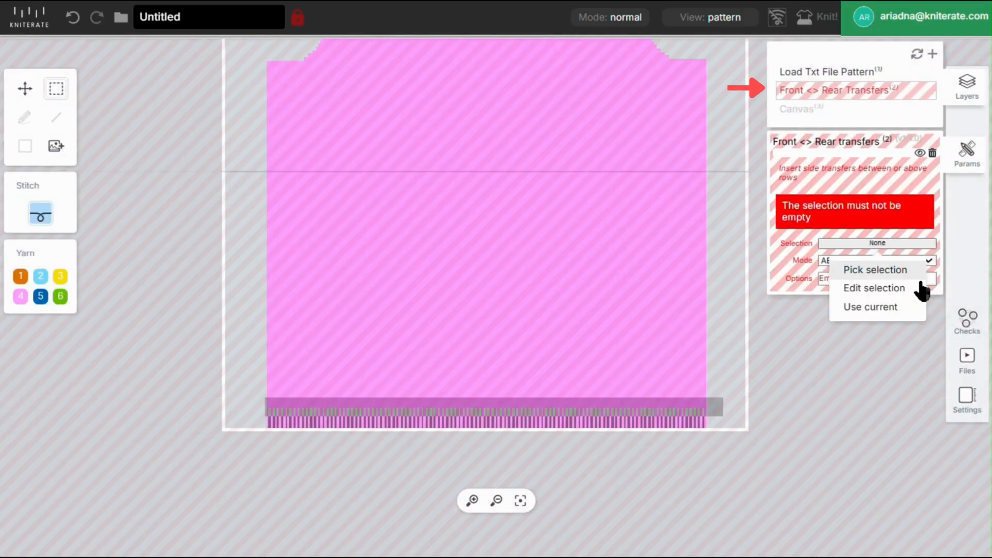
left_click(918, 309)
Step: Add a Waste + Cast On layer after the transfers and assign the full bottom row of the pink panel as its current selection
left_click(932, 54)
left_click(831, 164)
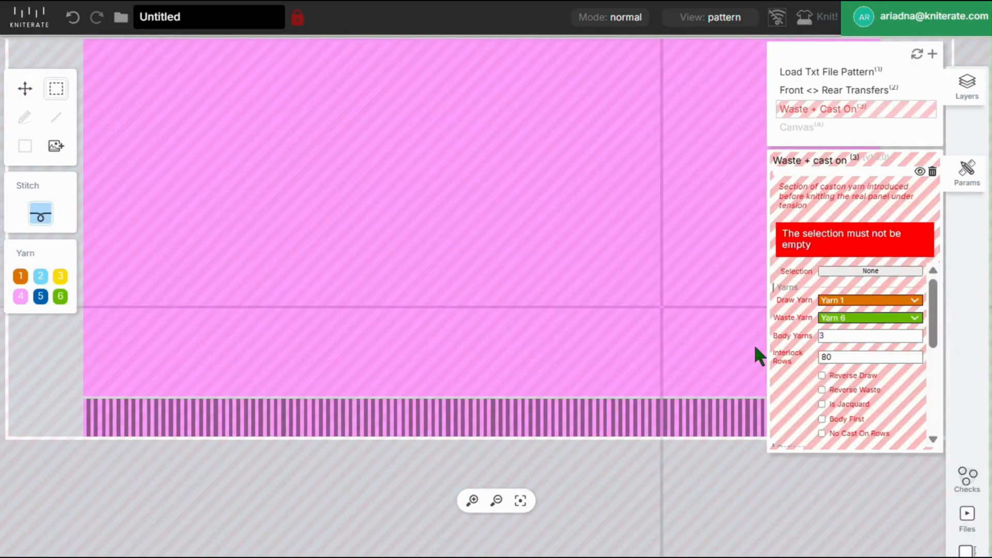
left_click(870, 271)
left_click(884, 317)
left_click(968, 173)
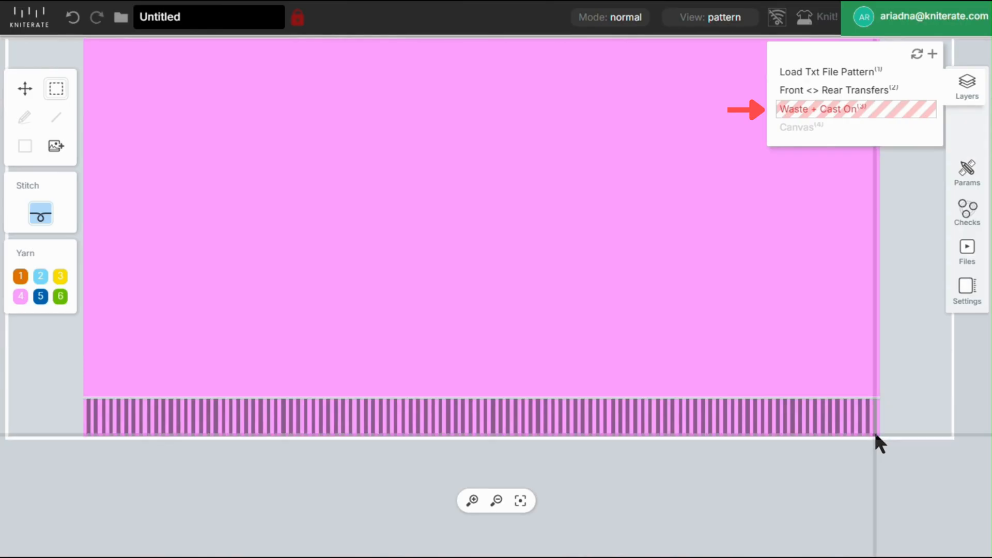
left_click(901, 112)
left_click(879, 272)
left_click(880, 334)
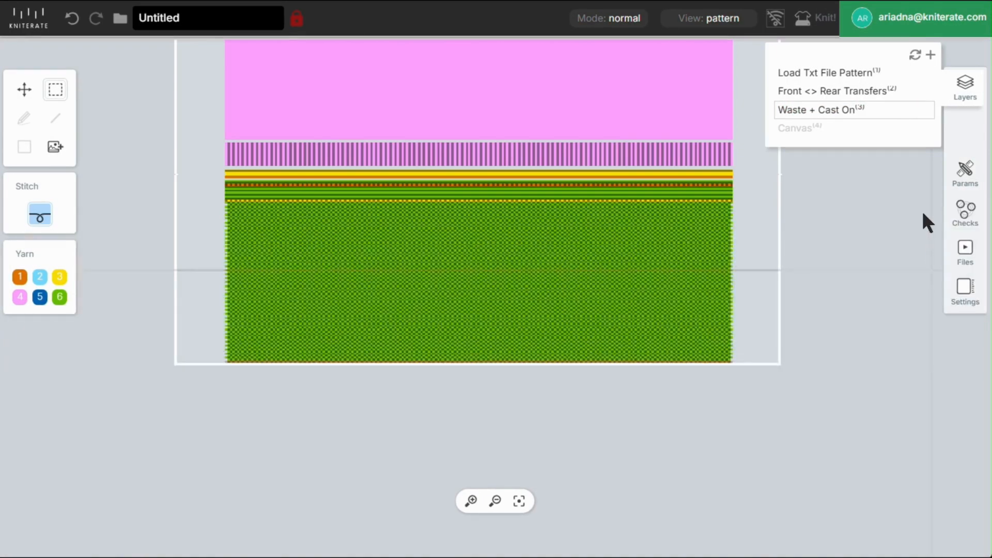
Step: Hide the unused Canvas layer and delete it from the layer list
left_click(914, 129)
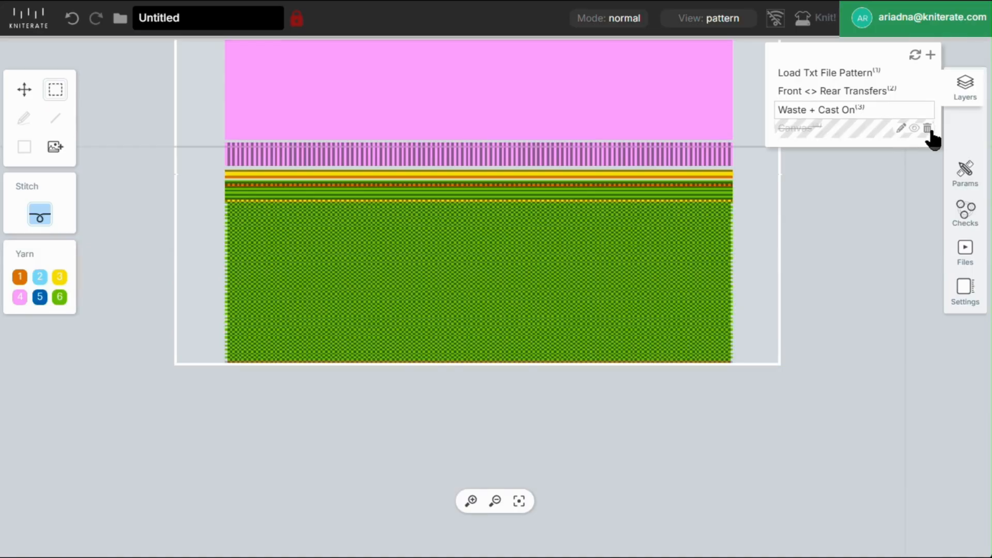
left_click(927, 128)
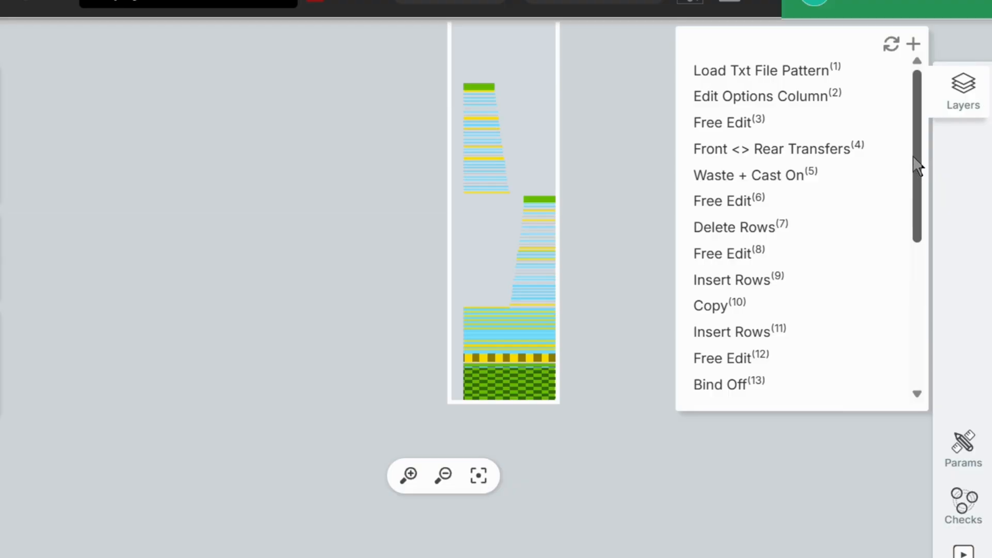
left_click_drag(913, 158, 918, 264)
left_click_drag(917, 264, 917, 271)
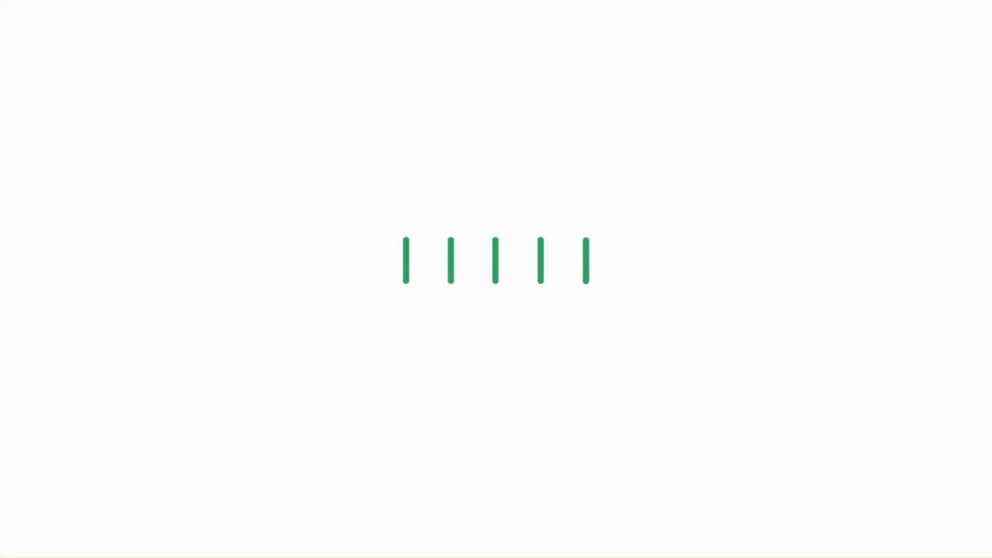